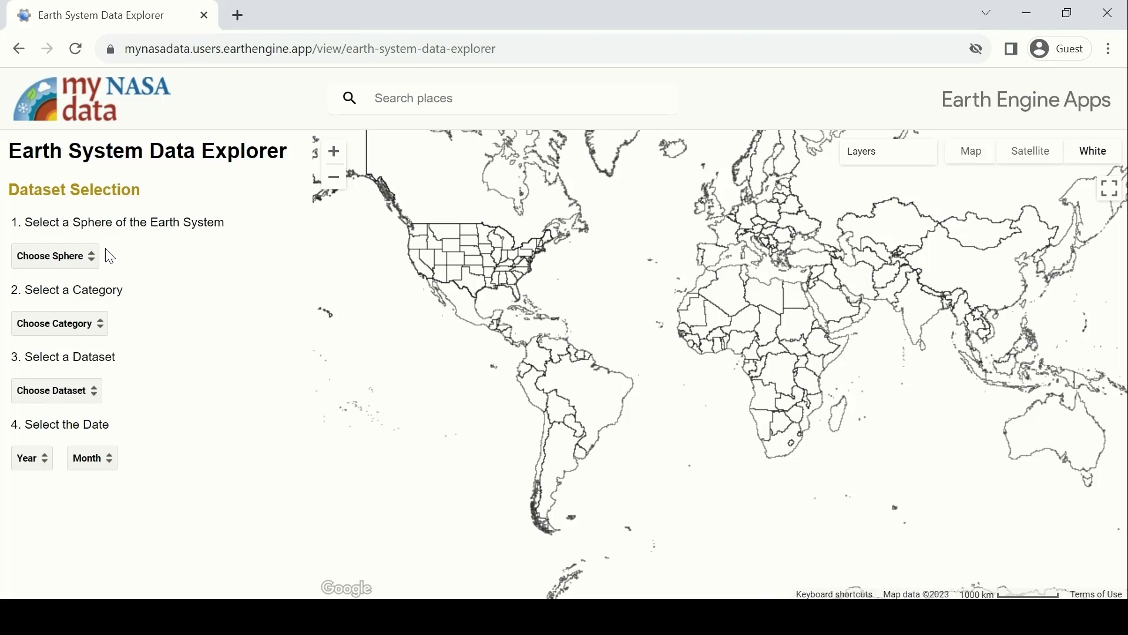
- Choose the Monthly Surface Air Temperature dataset from the Temperature category of the Atmosphere sphere
click(91, 256)
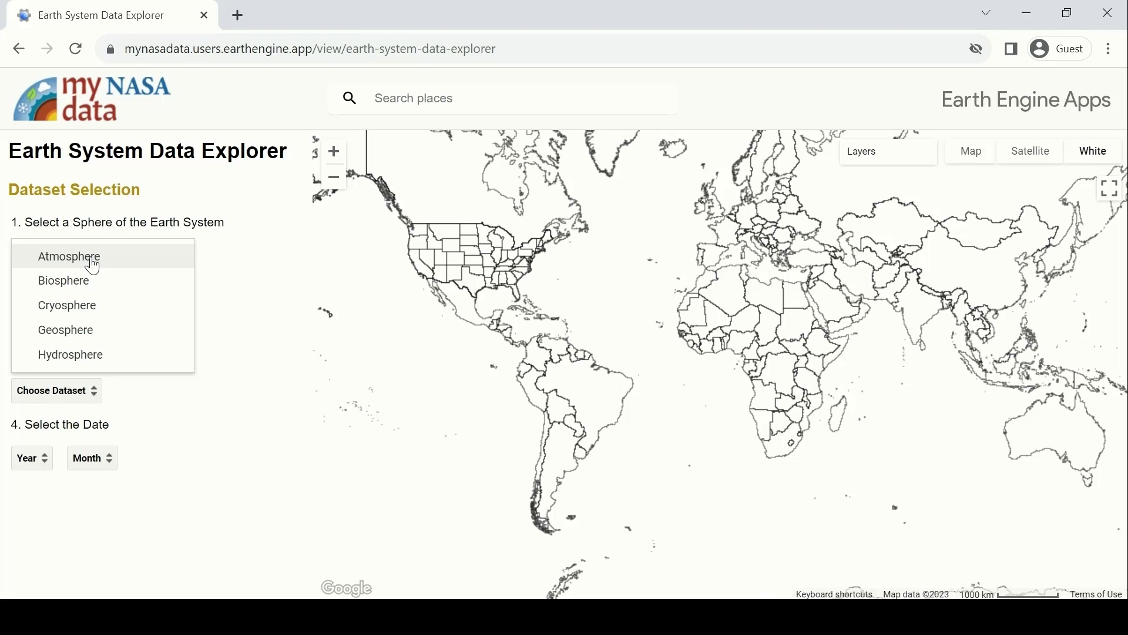
click(146, 264)
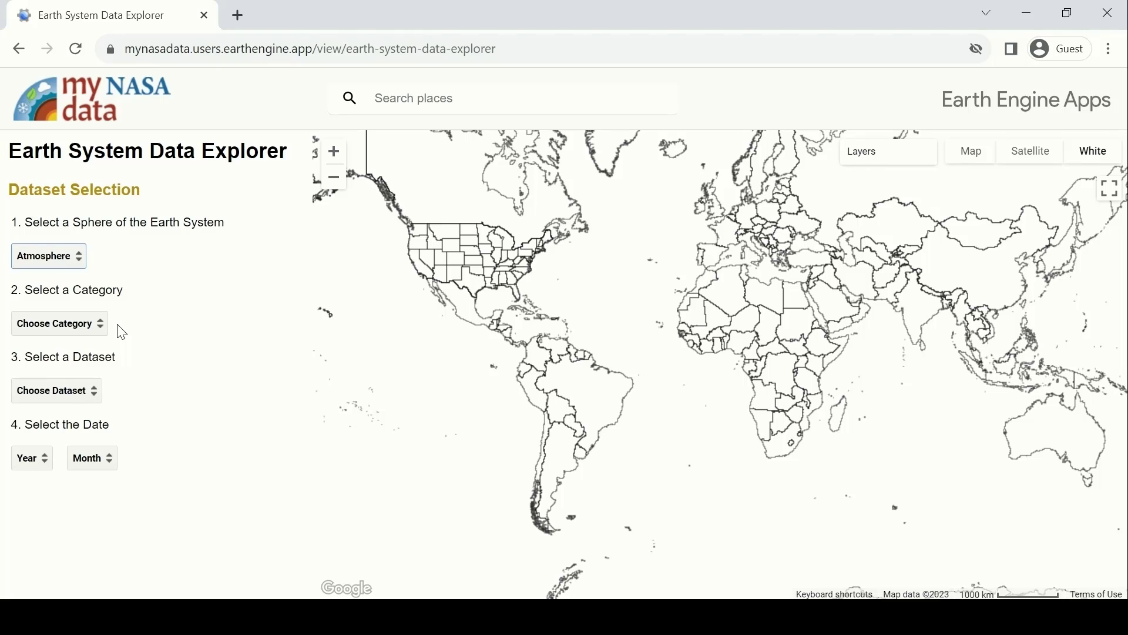
click(92, 327)
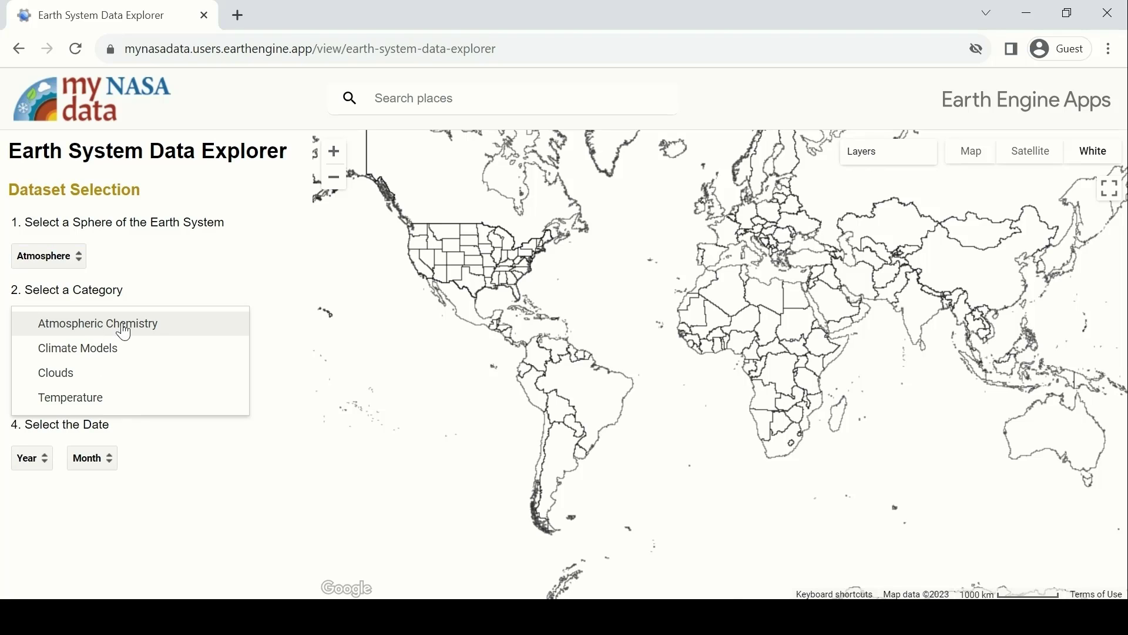
click(140, 402)
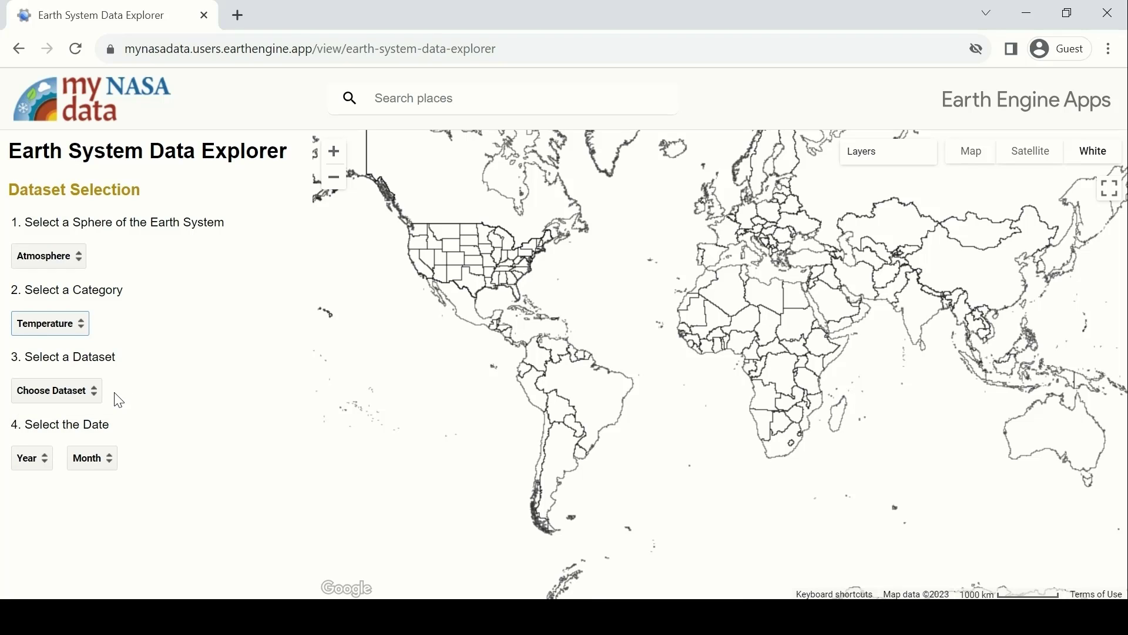
click(86, 391)
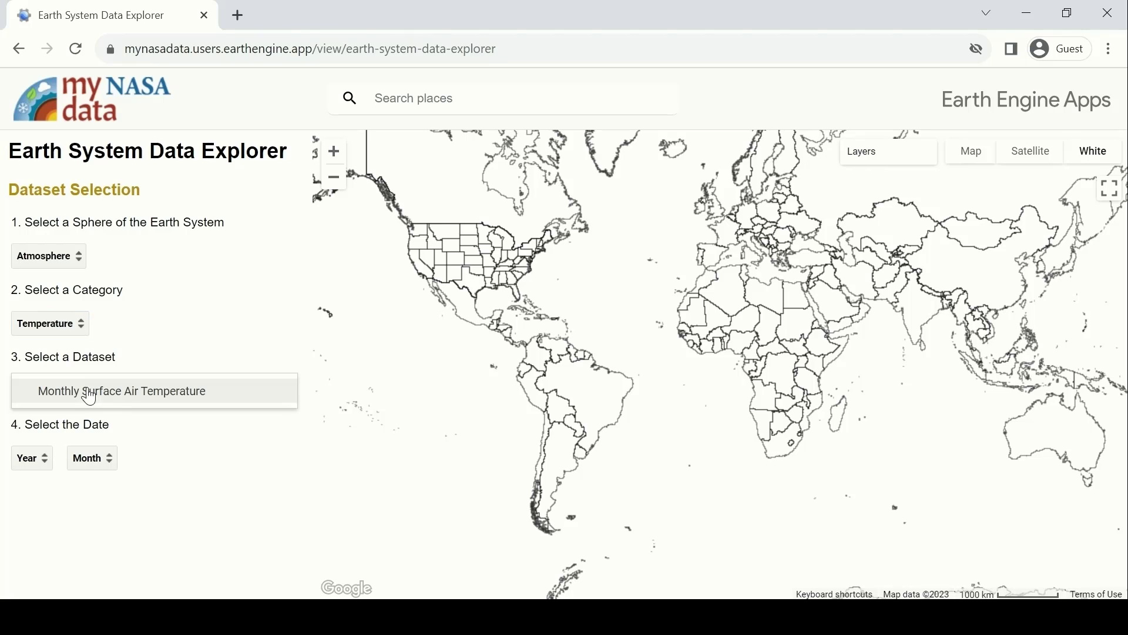
click(243, 397)
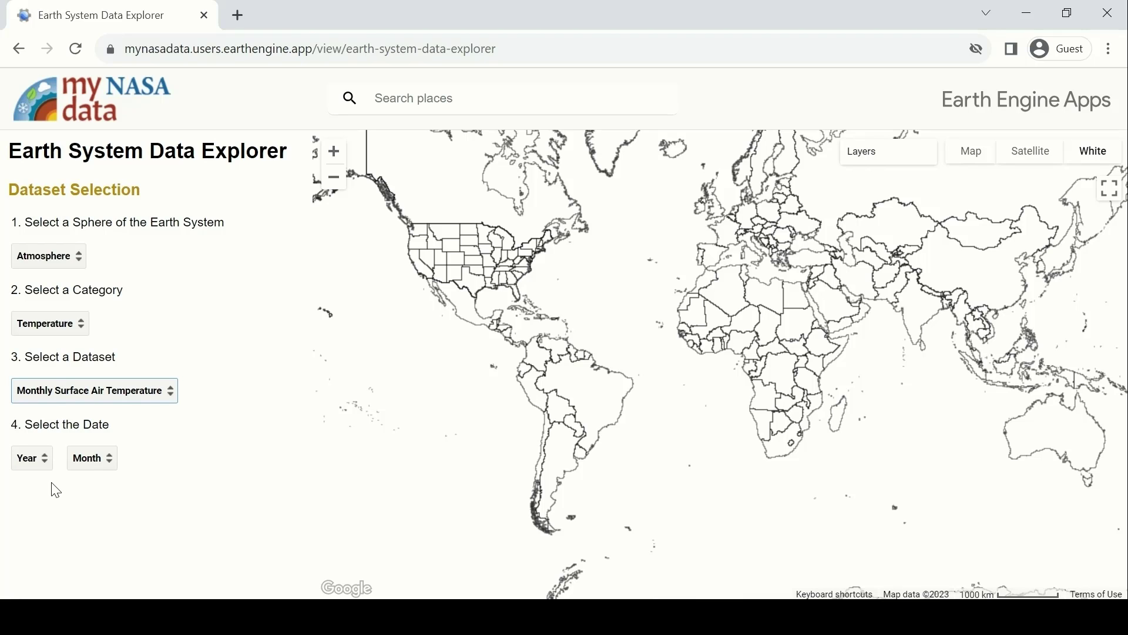
- Set the dataset date to January 2023 to load that month's temperature map
click(37, 466)
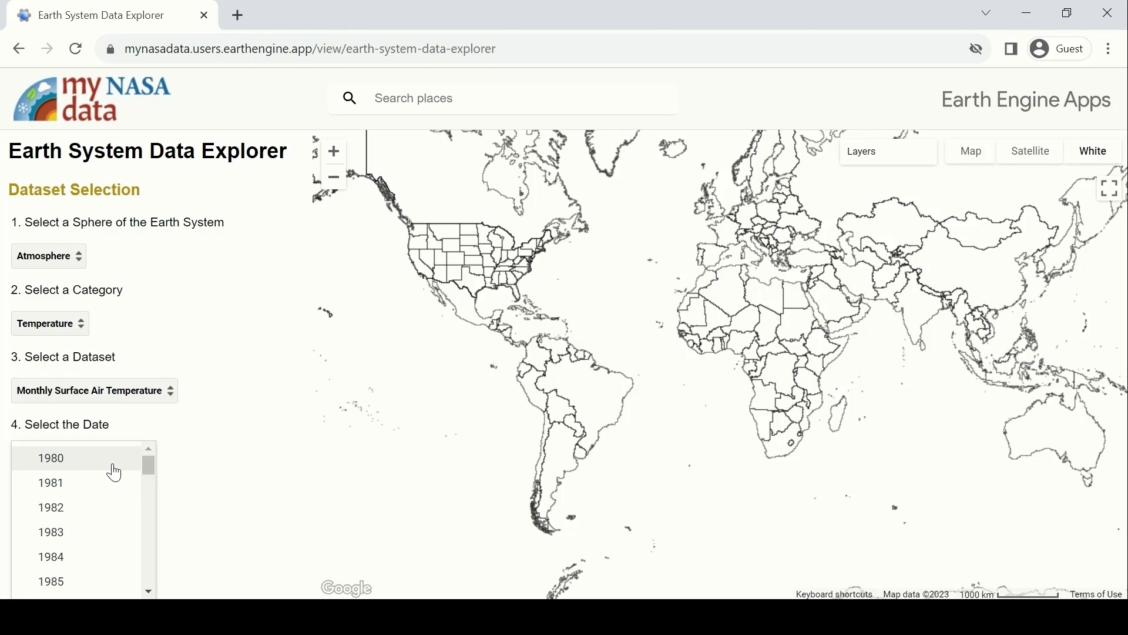
scroll(115, 474, down, 15)
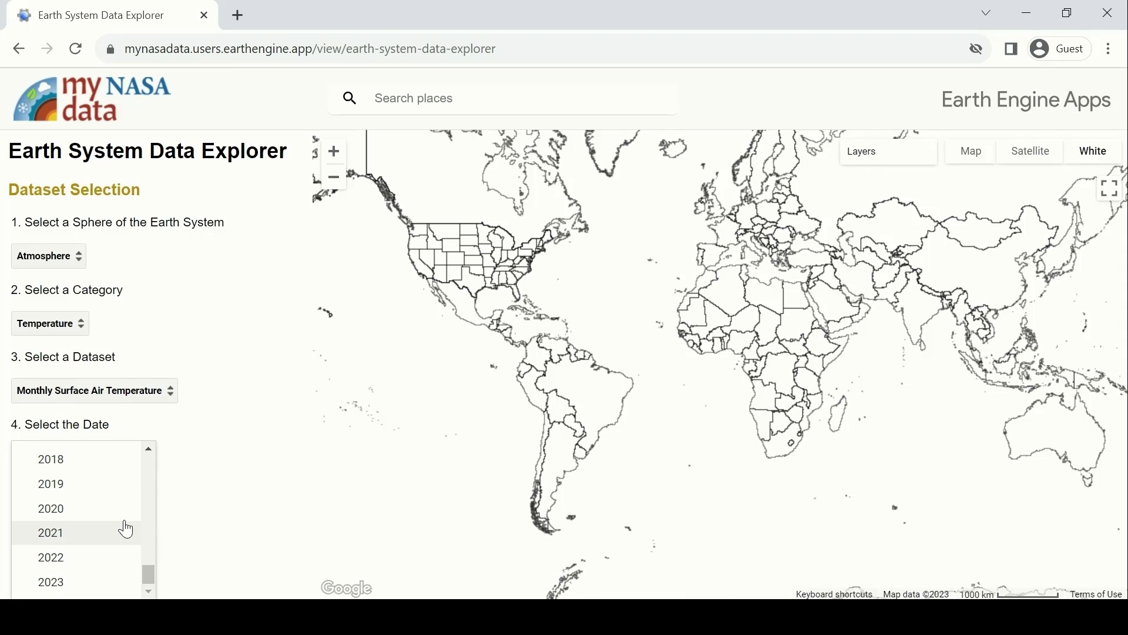
click(94, 588)
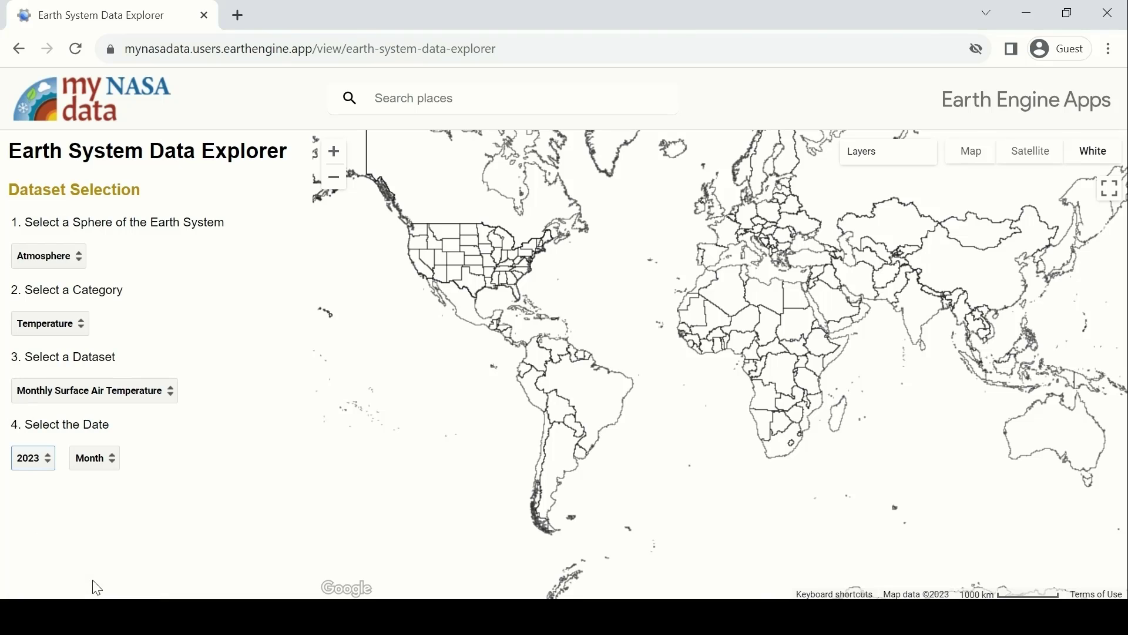
click(110, 462)
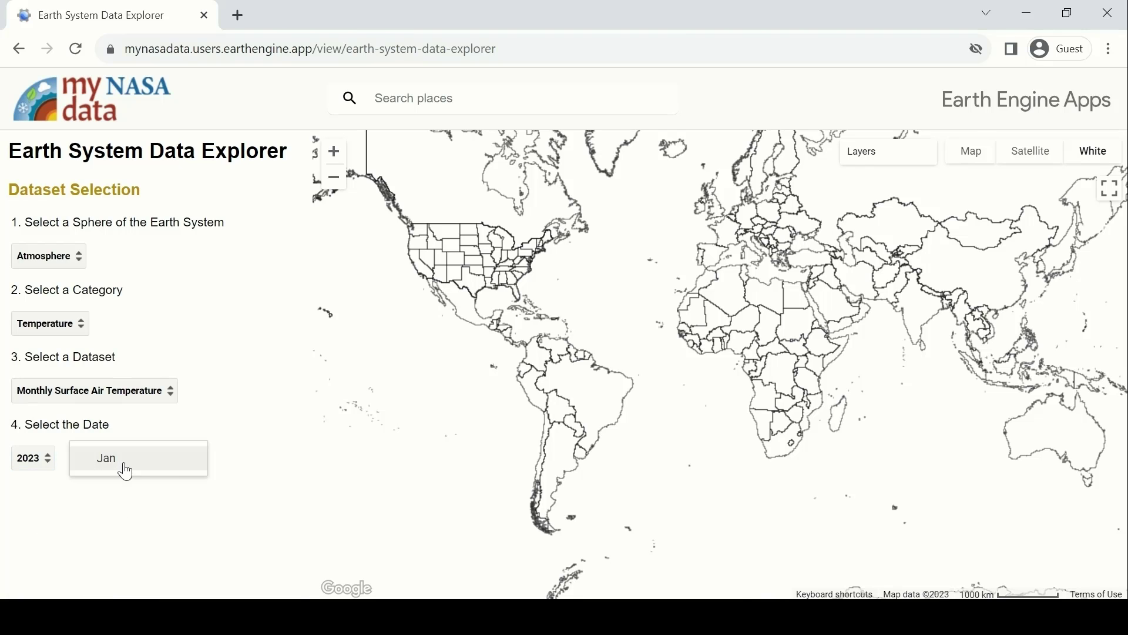
click(164, 468)
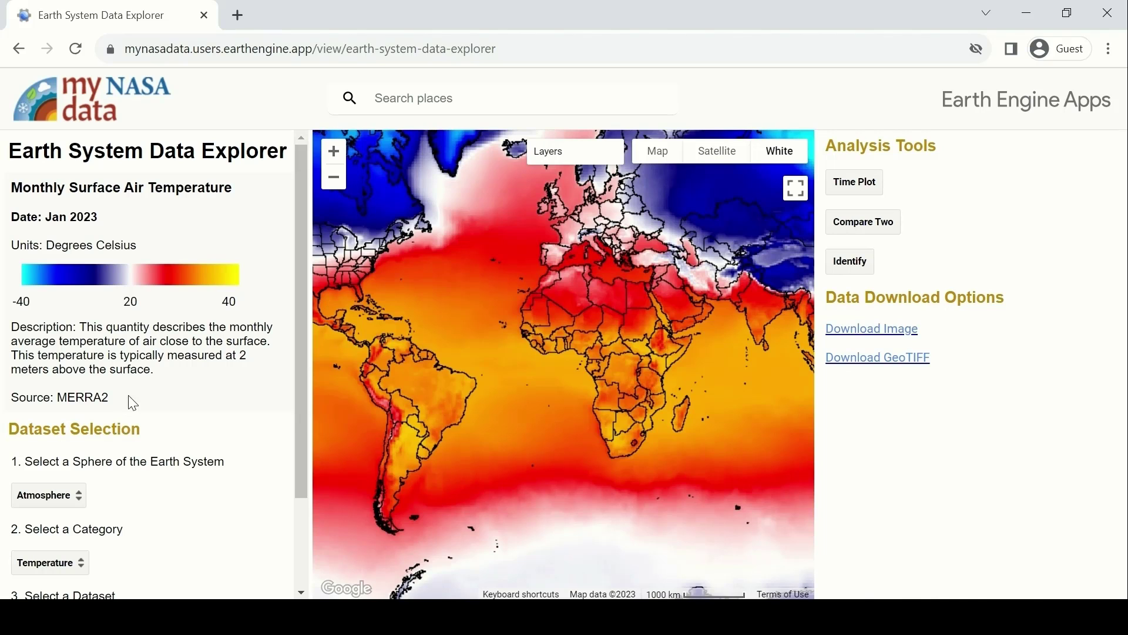
- Change the dataset date to January 2022
scroll(222, 407, down, 2)
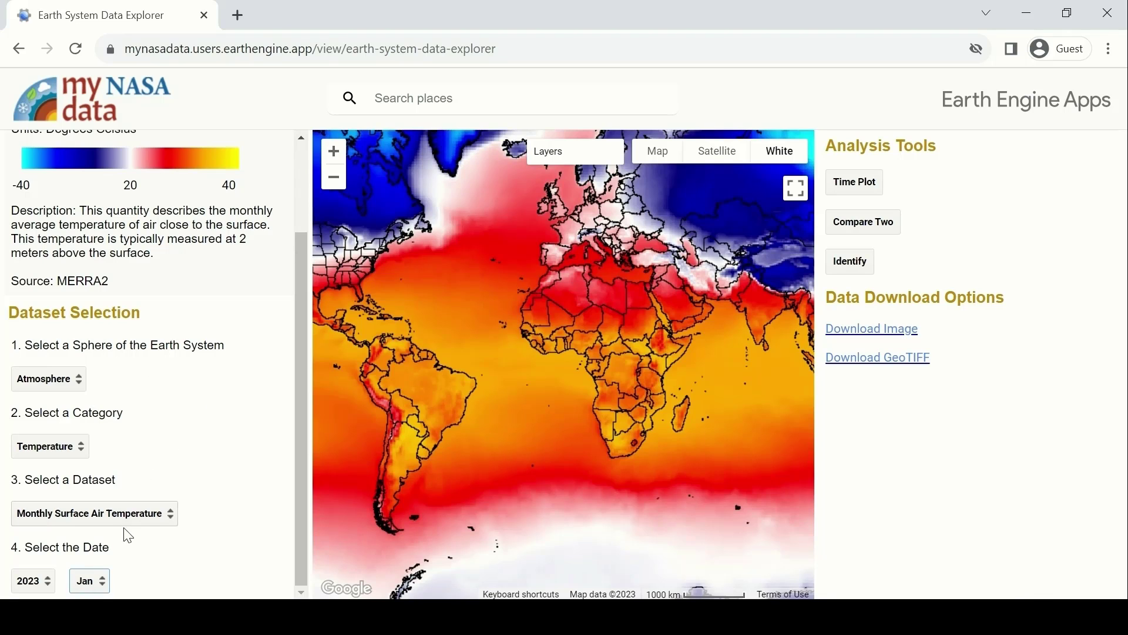
click(37, 579)
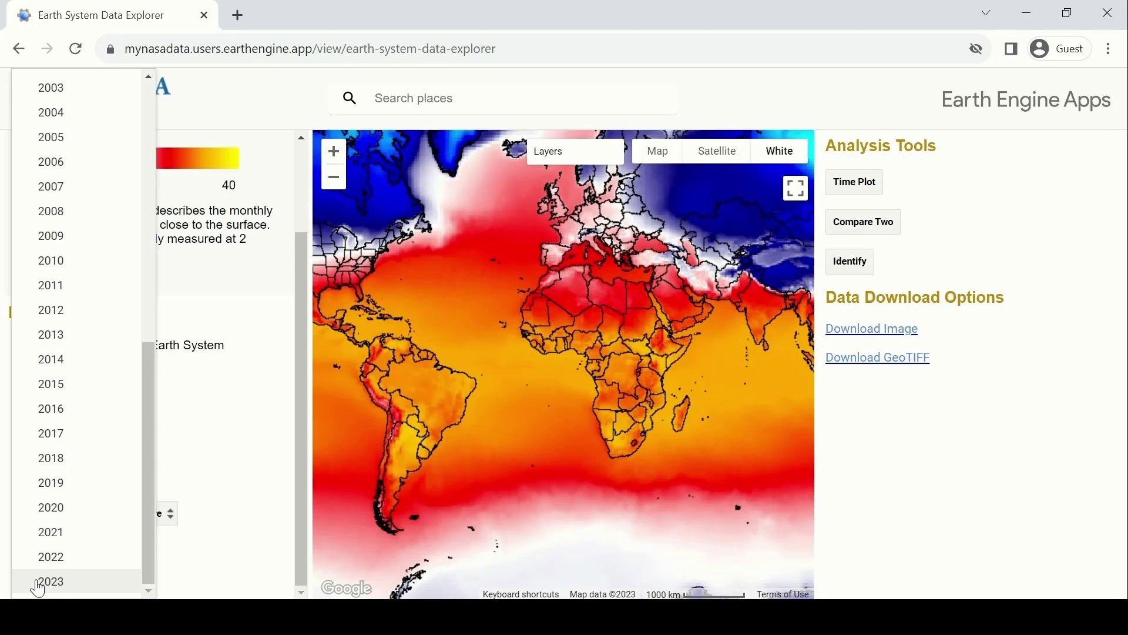
click(59, 557)
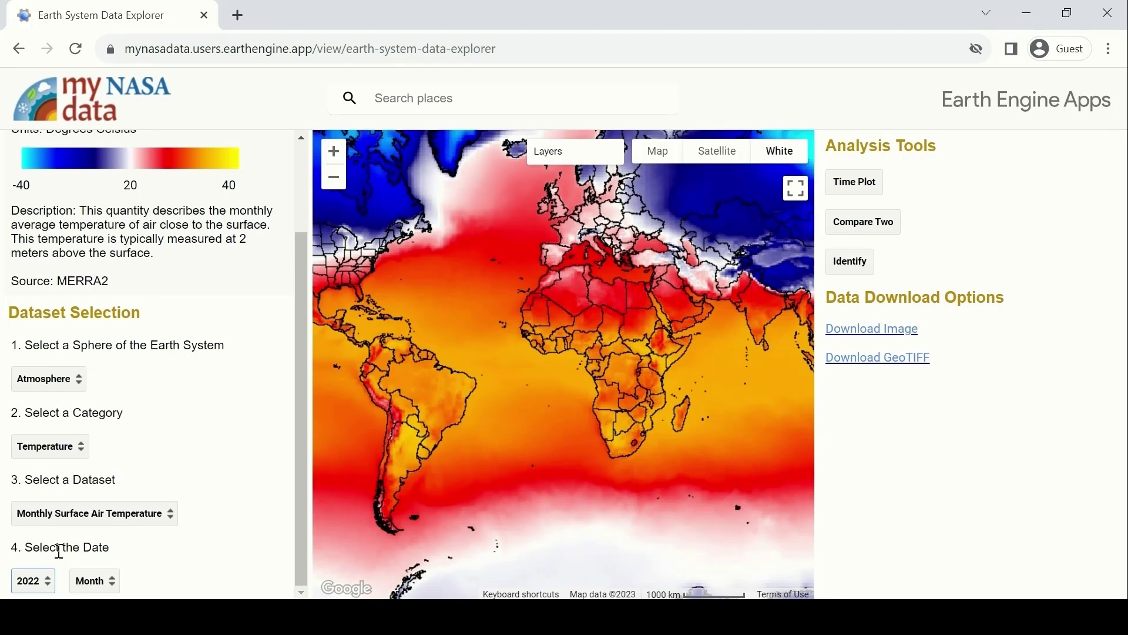
click(88, 580)
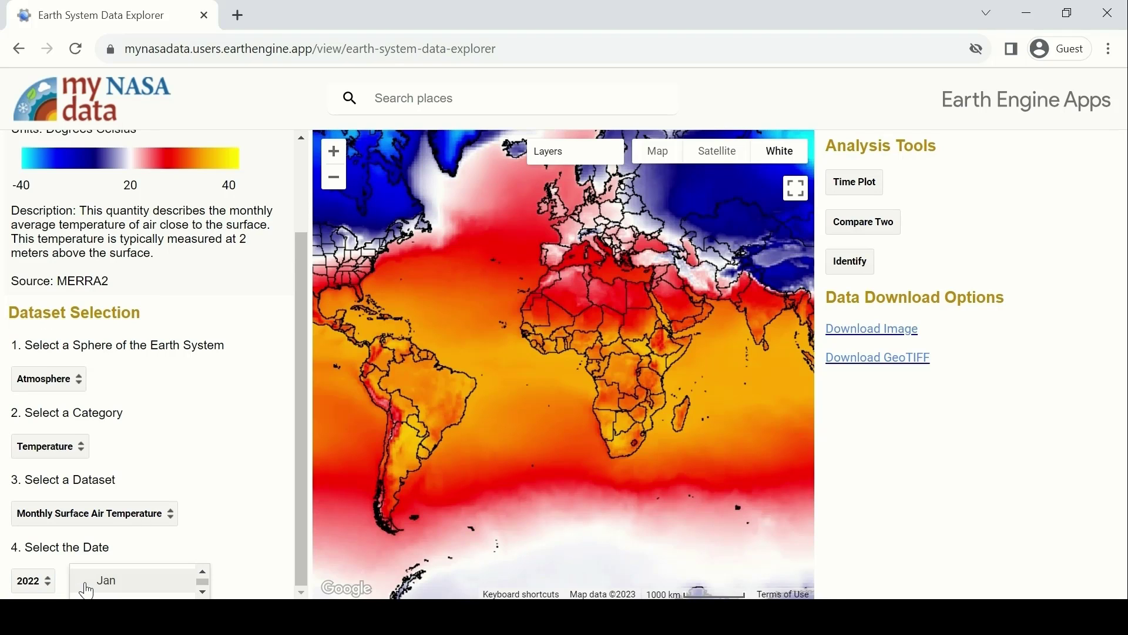
click(124, 585)
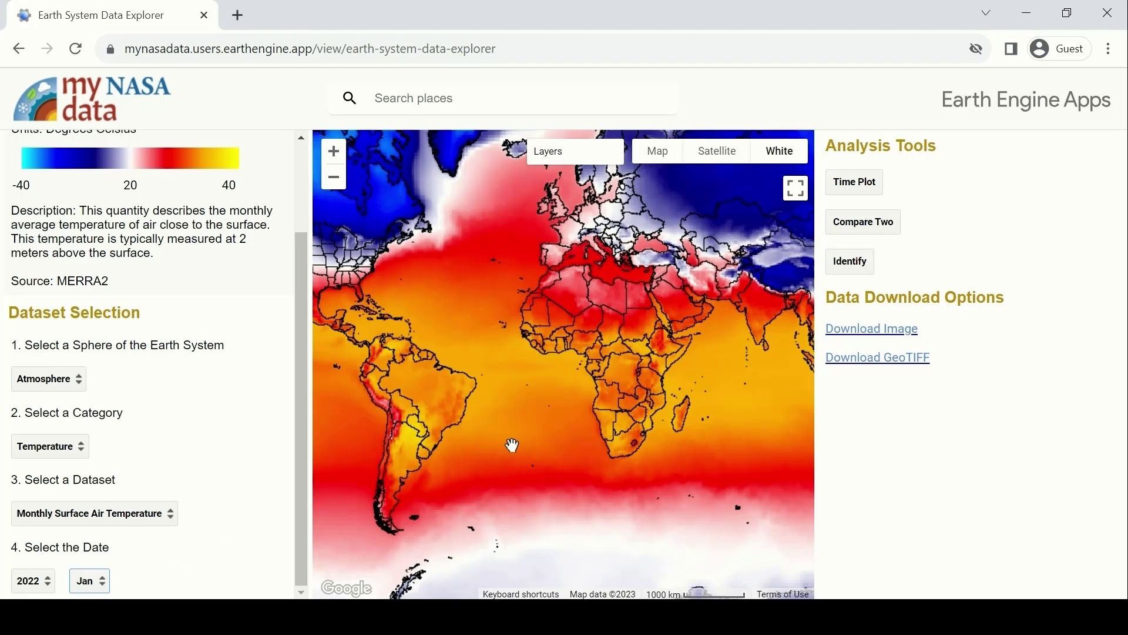
- Search places for United States and center the map on it
click(492, 395)
drag(491, 395, 559, 458)
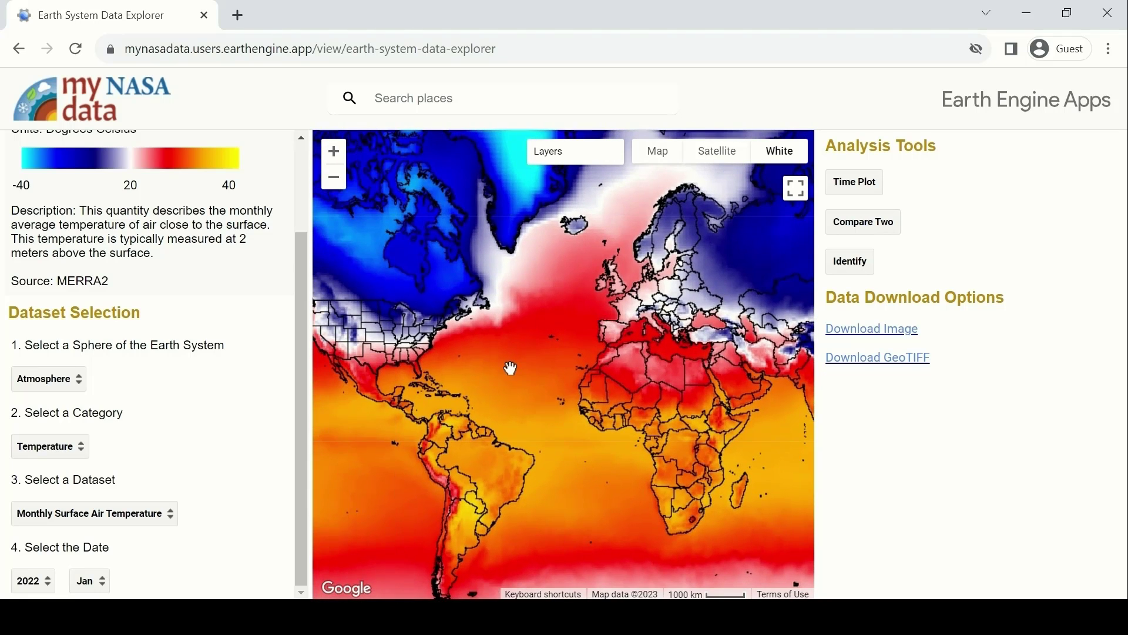
scroll(510, 368, up, 1)
scroll(510, 368, down, 1)
click(334, 153)
click(336, 181)
click(438, 95)
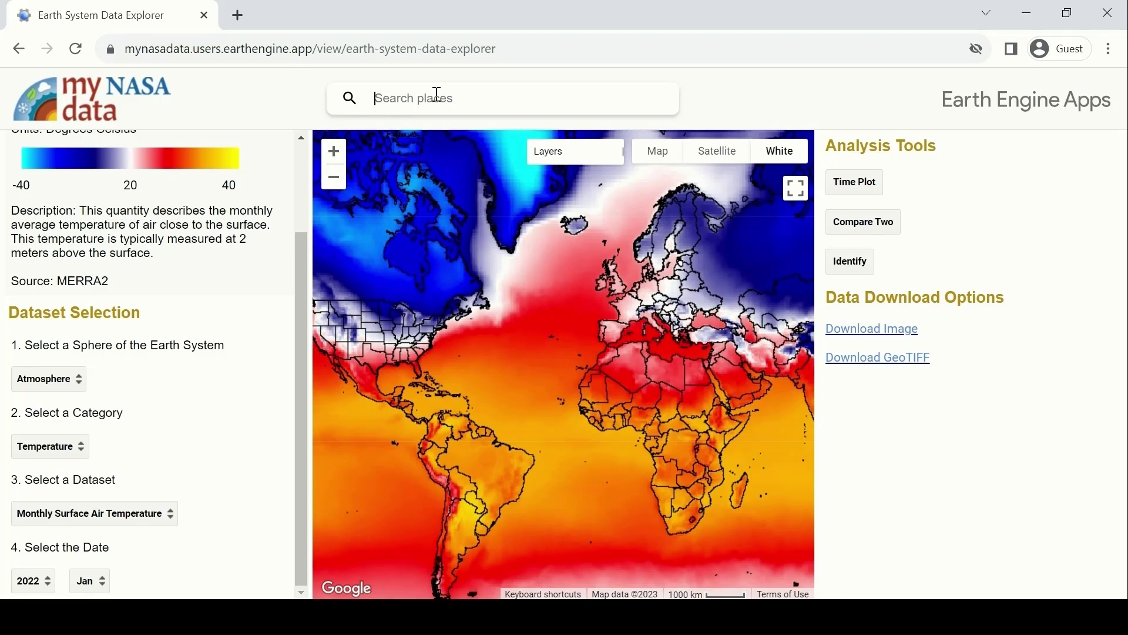
text(united)
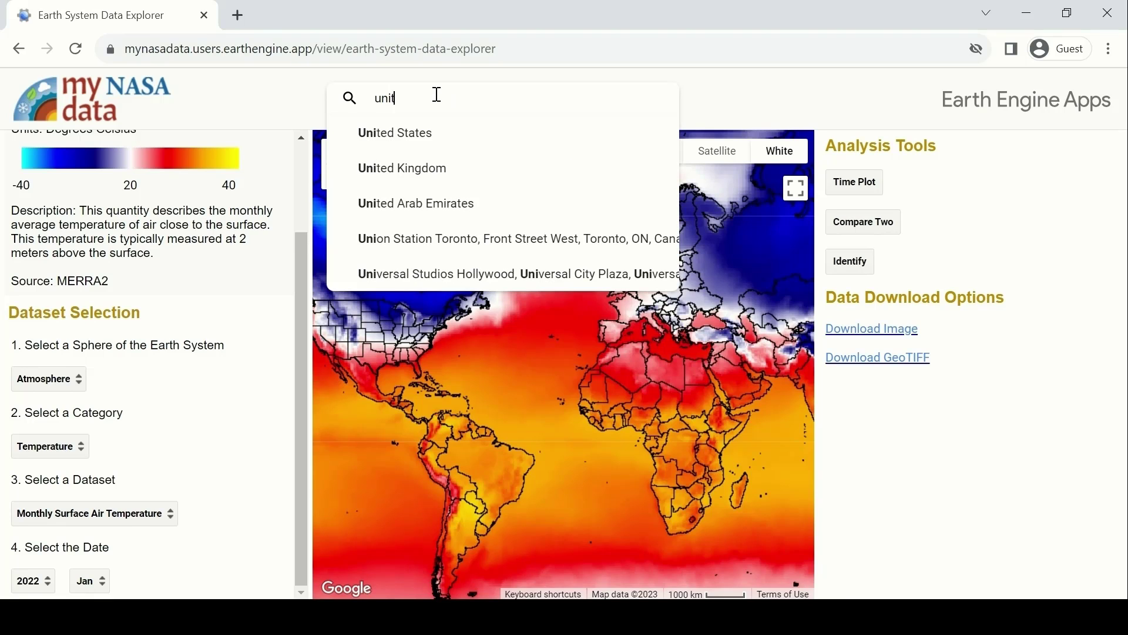
click(436, 140)
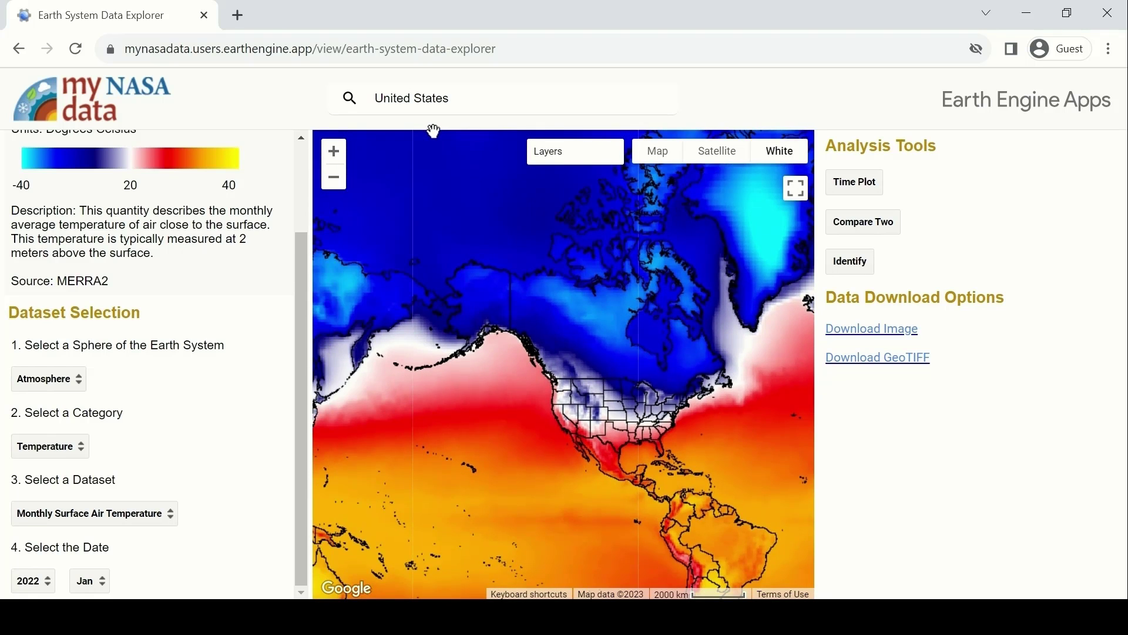
- Start a Time Plot and pick a map location in southern Virginia at about latitude 37.1260, longitude -77.9386
click(876, 184)
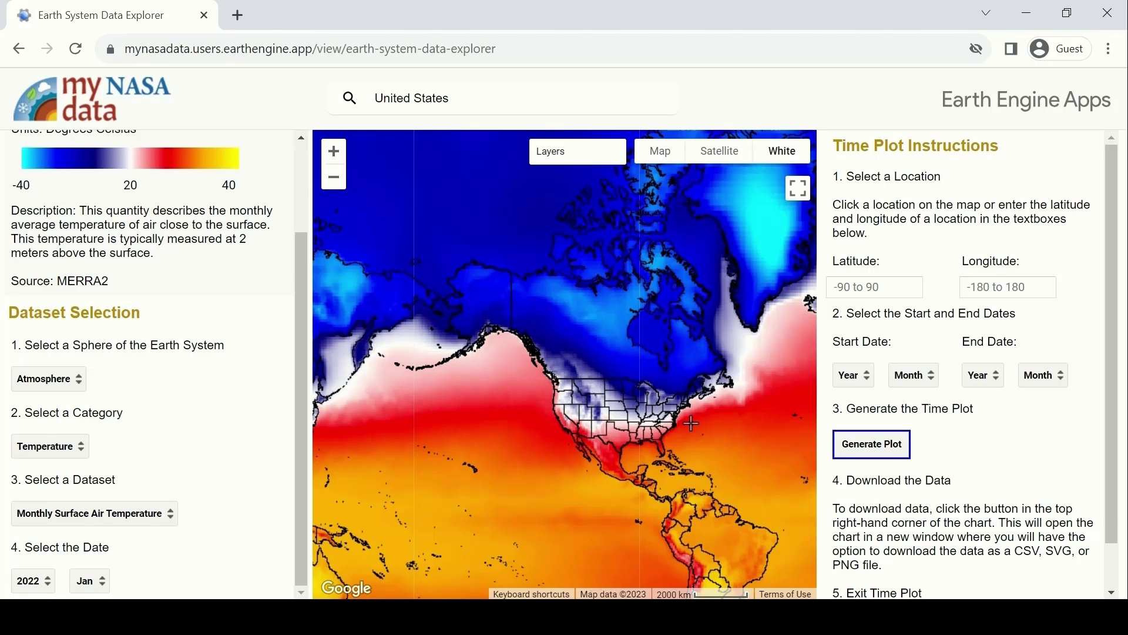
scroll(692, 423, up, 2)
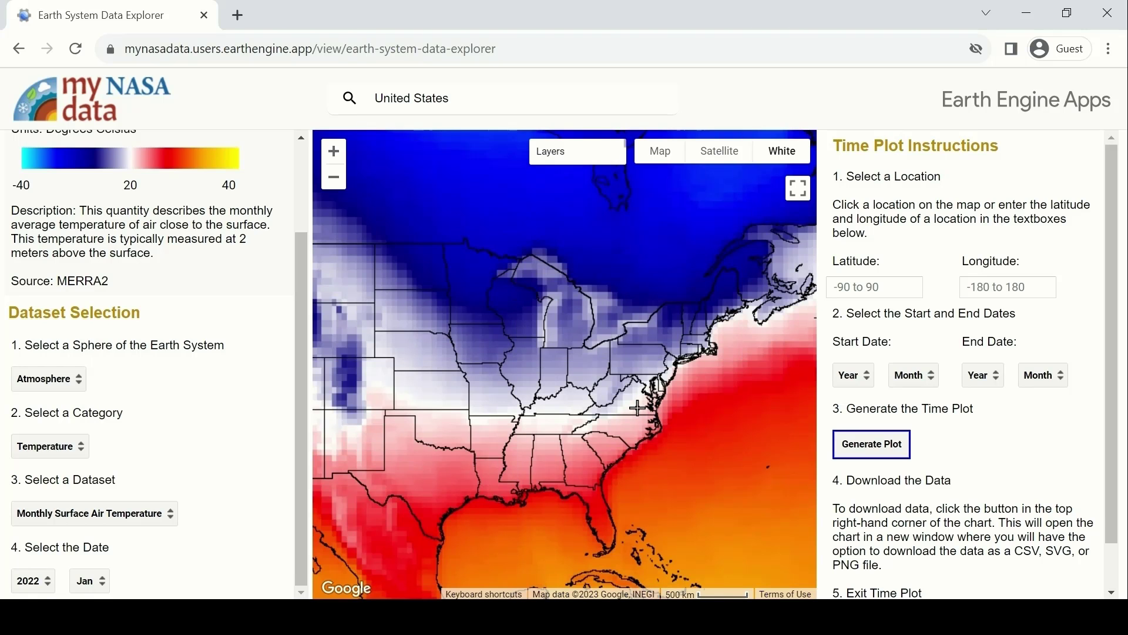
click(637, 408)
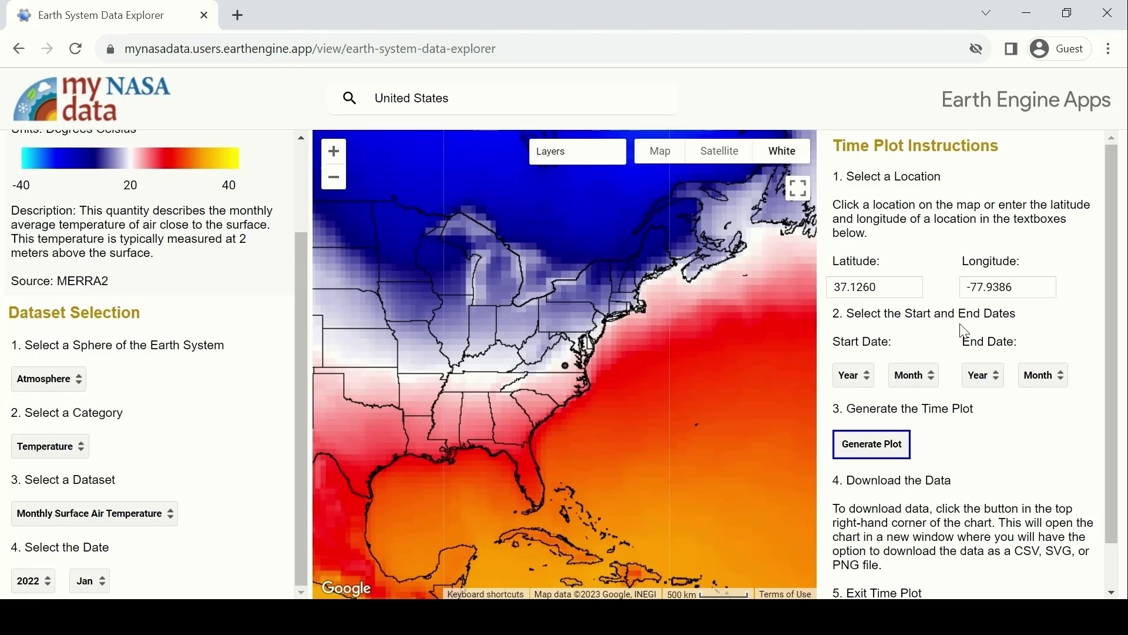
- Set the time plot's start date to January 2019
click(856, 379)
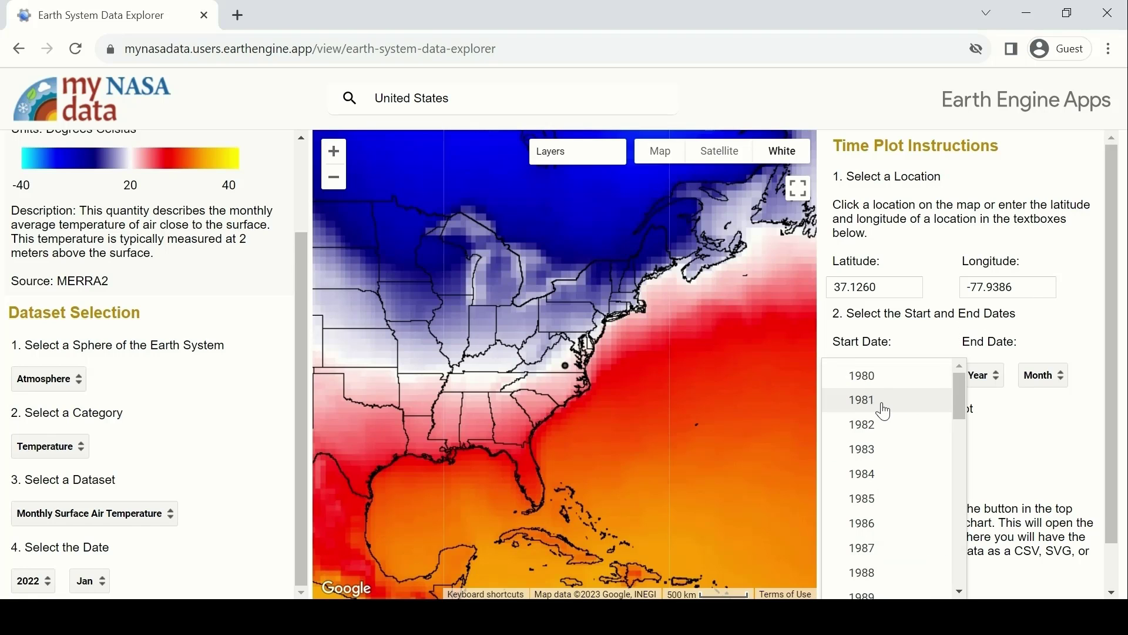
scroll(885, 411, down, 9)
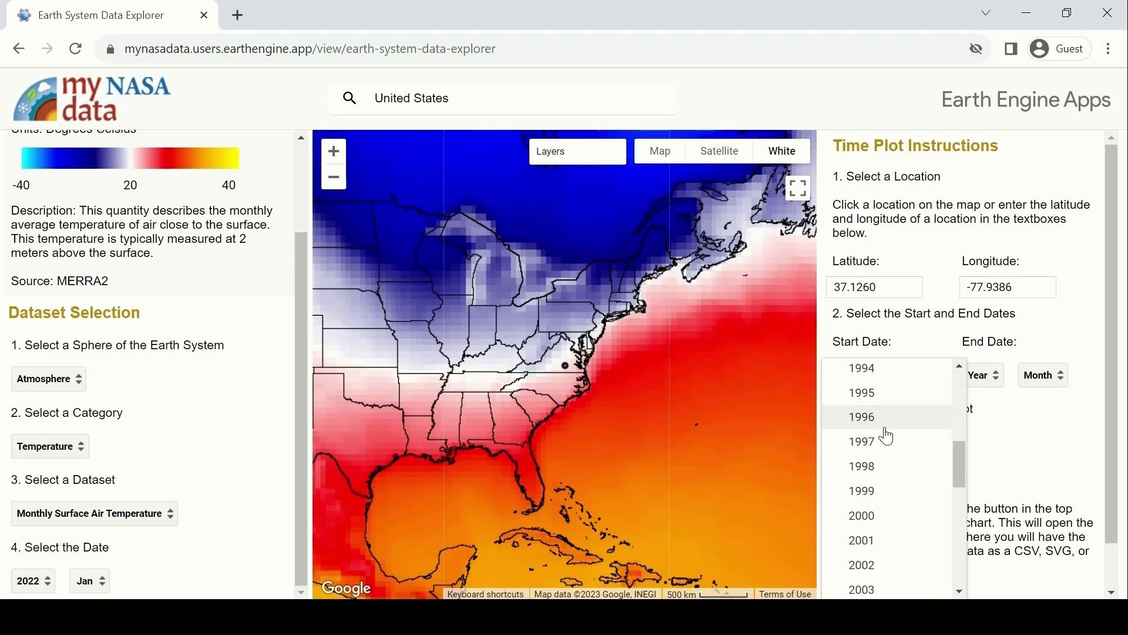
scroll(894, 449, down, 5)
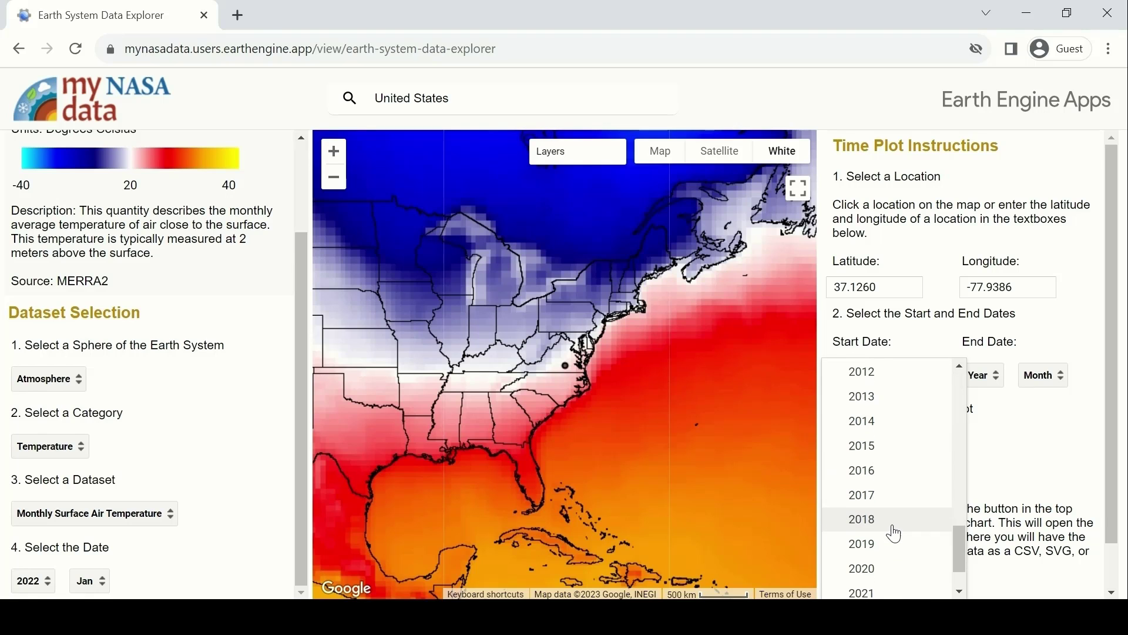
click(896, 549)
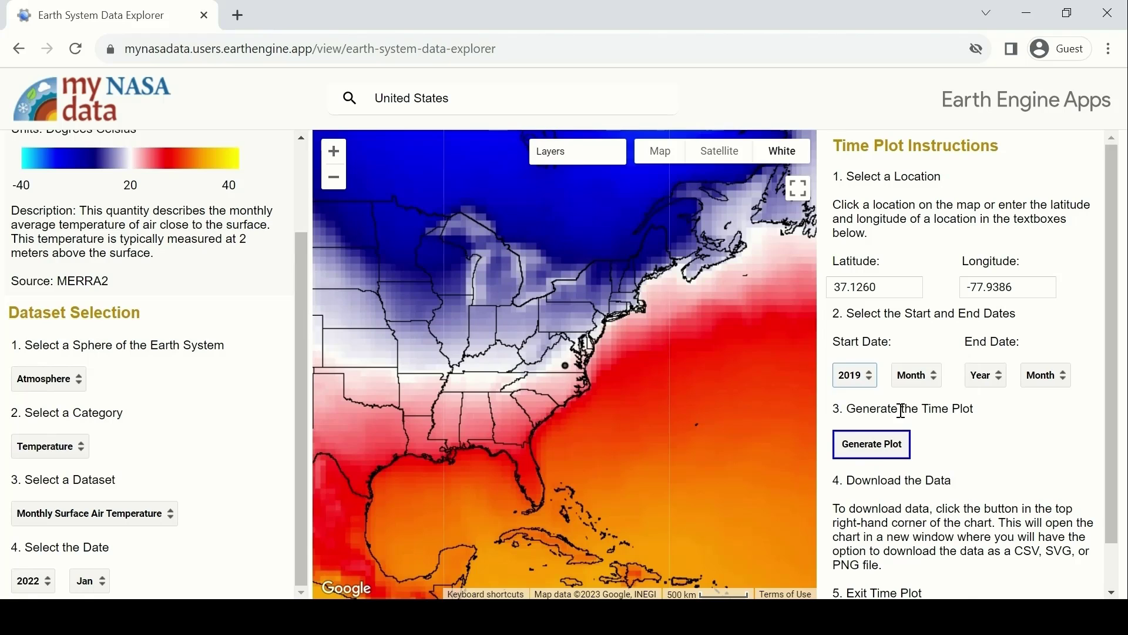
click(914, 375)
click(925, 383)
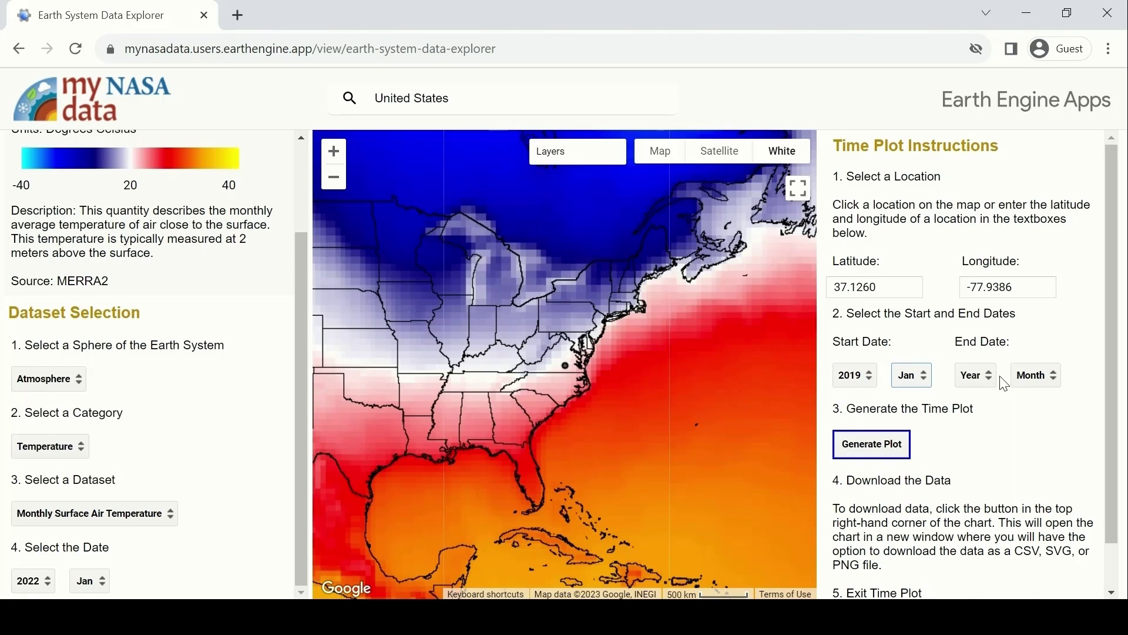
- Set the time plot's end date to January 2022 and generate the plot
click(979, 381)
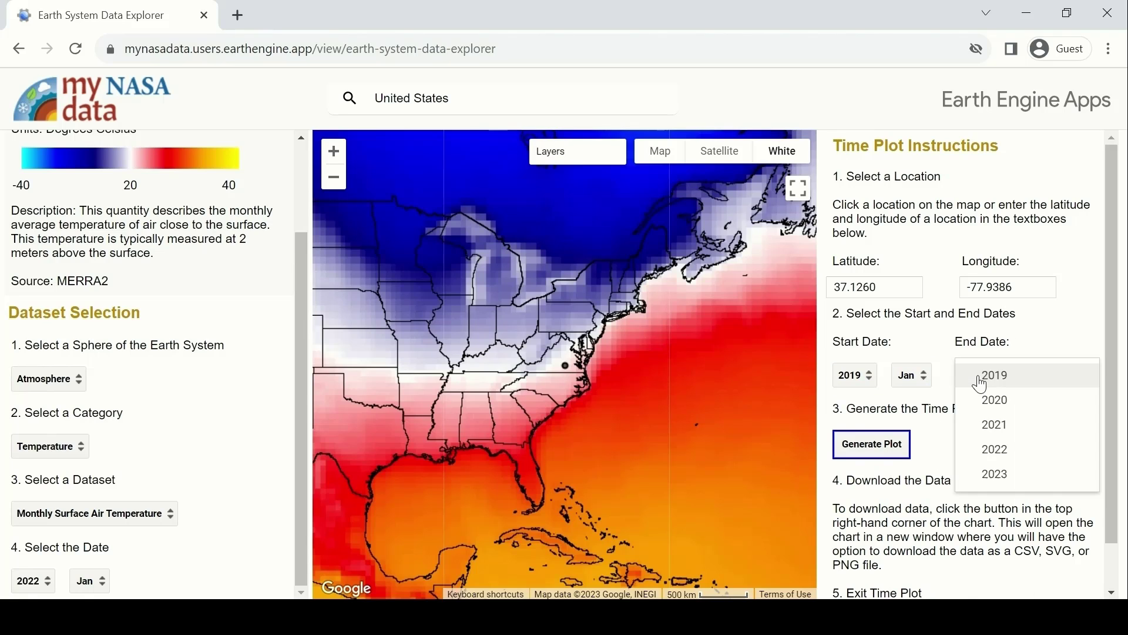
click(1009, 454)
click(1032, 379)
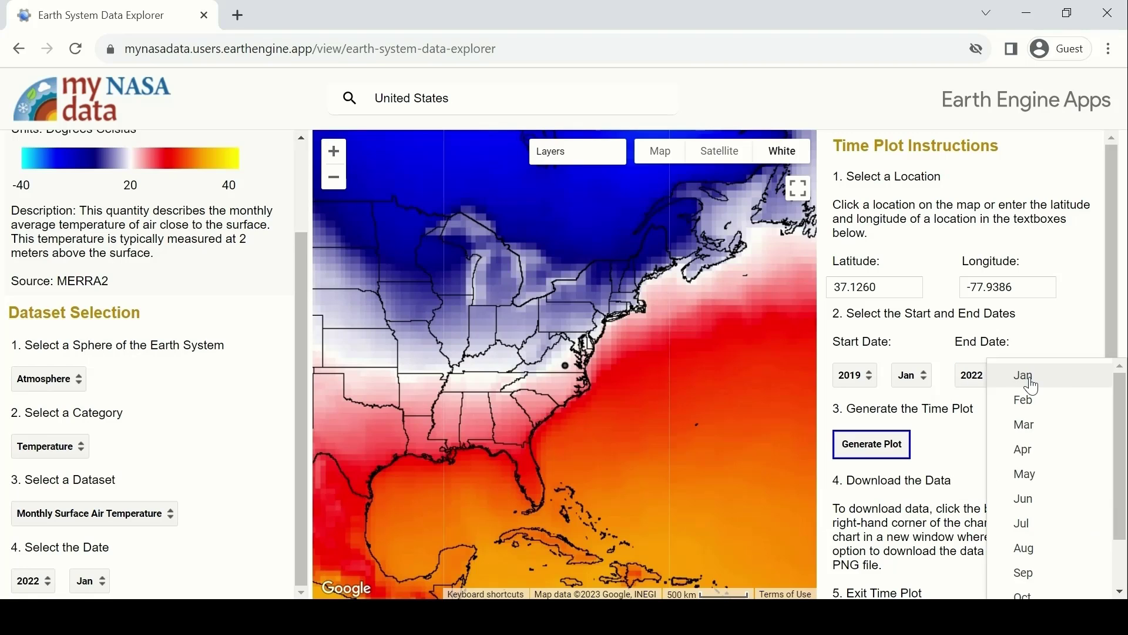
click(1032, 385)
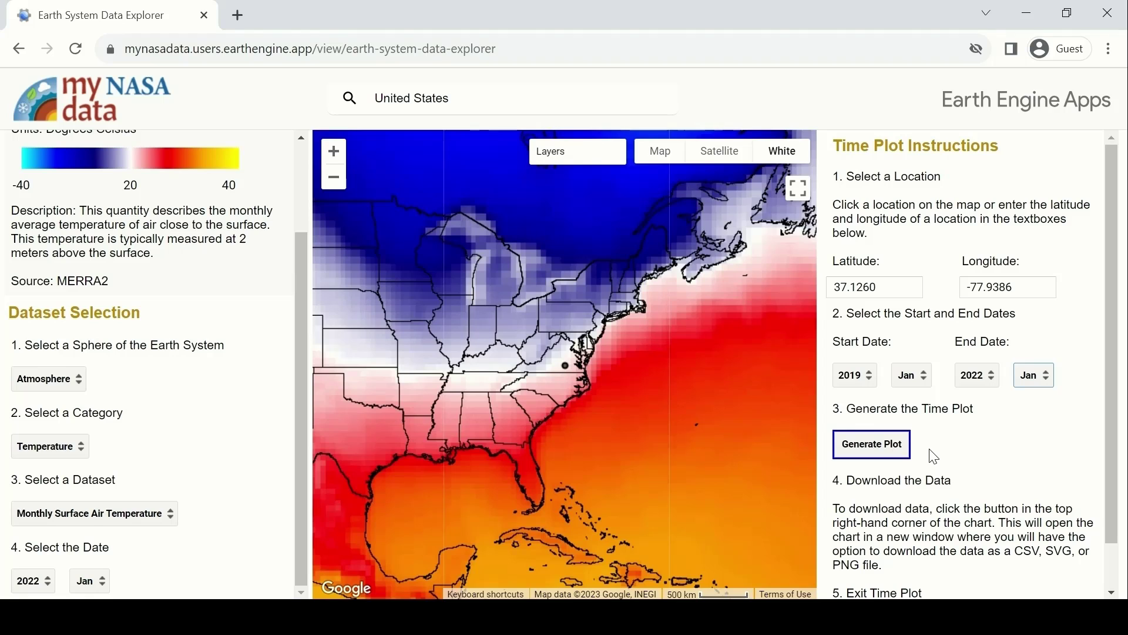
click(874, 446)
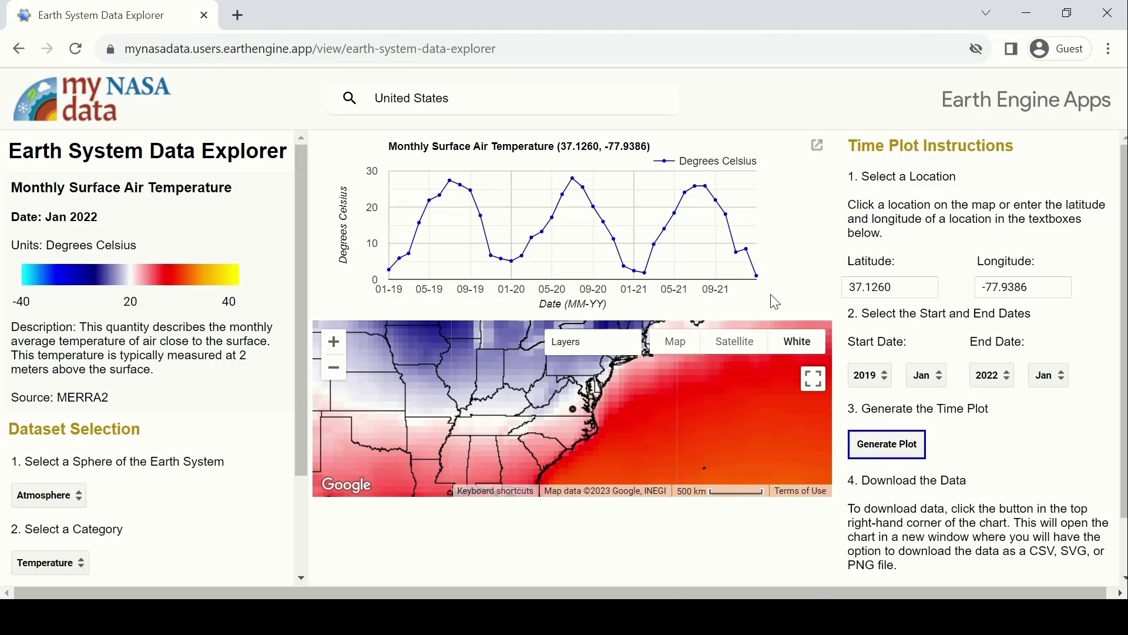
- View the generated chart and its download options in a separate browser tab, closing that tab when done
click(819, 147)
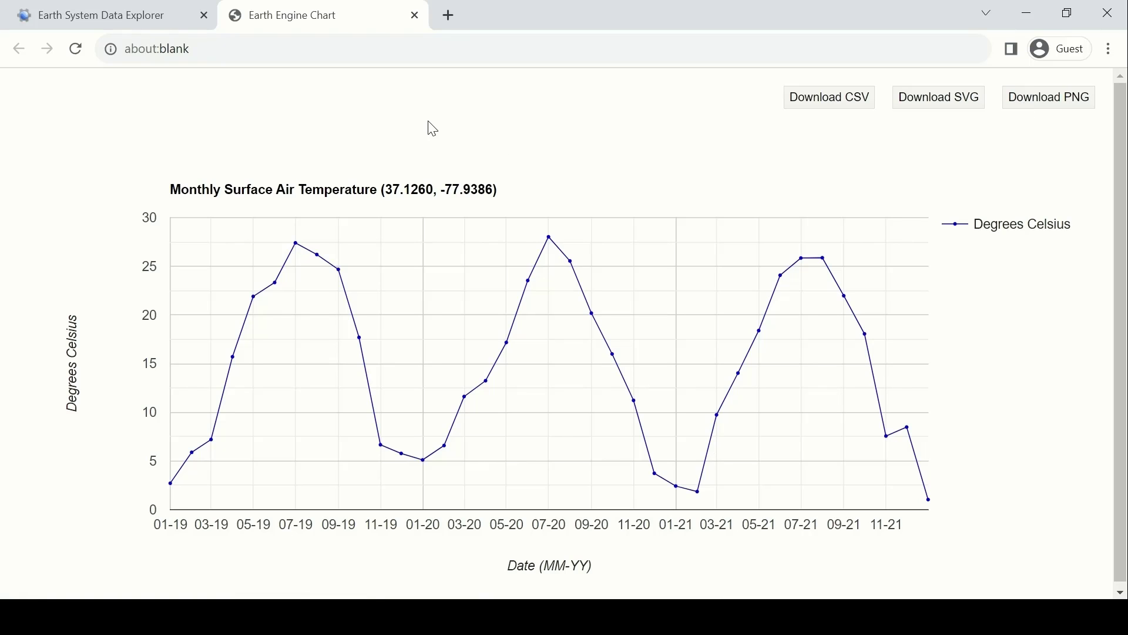
click(416, 17)
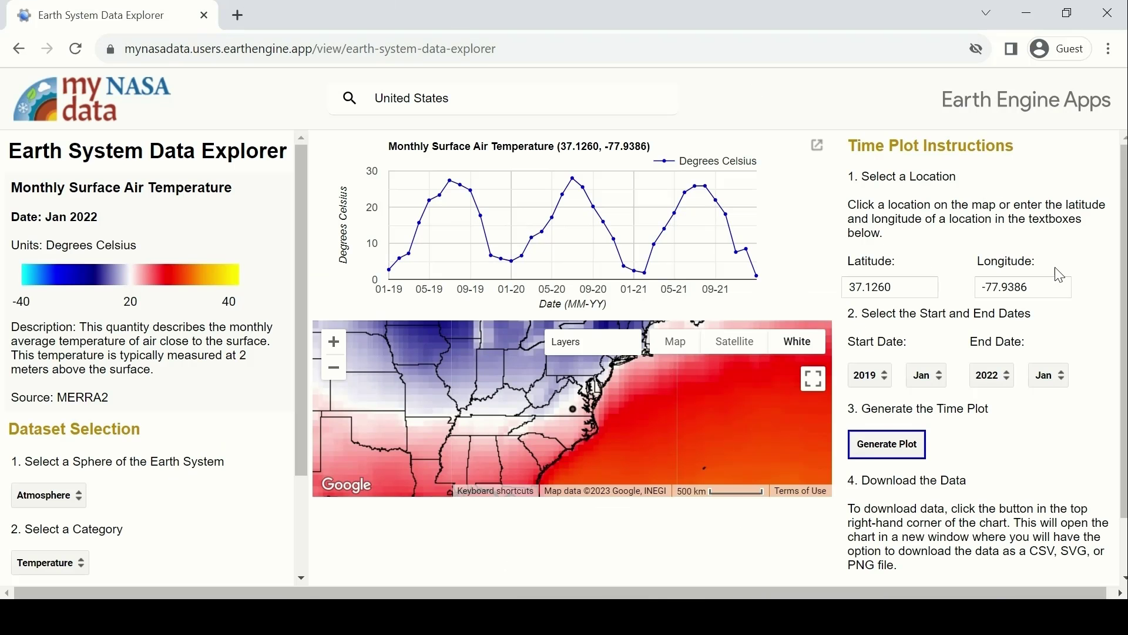
- Exit the time plot and start the Compare Two analysis tool
scroll(1081, 326, down, 1)
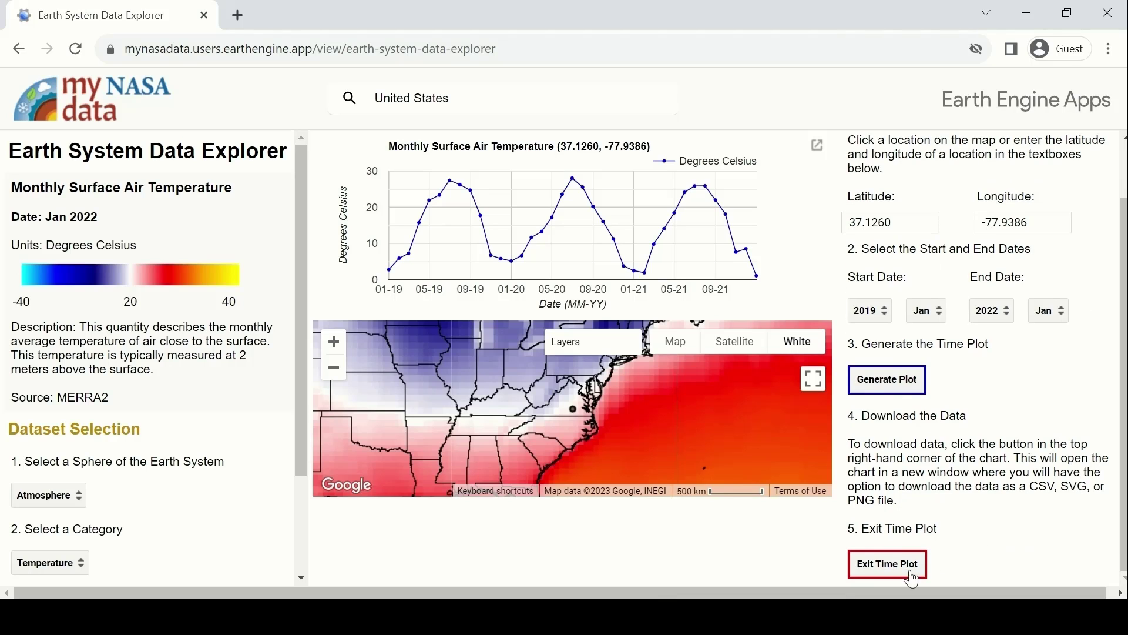
click(888, 564)
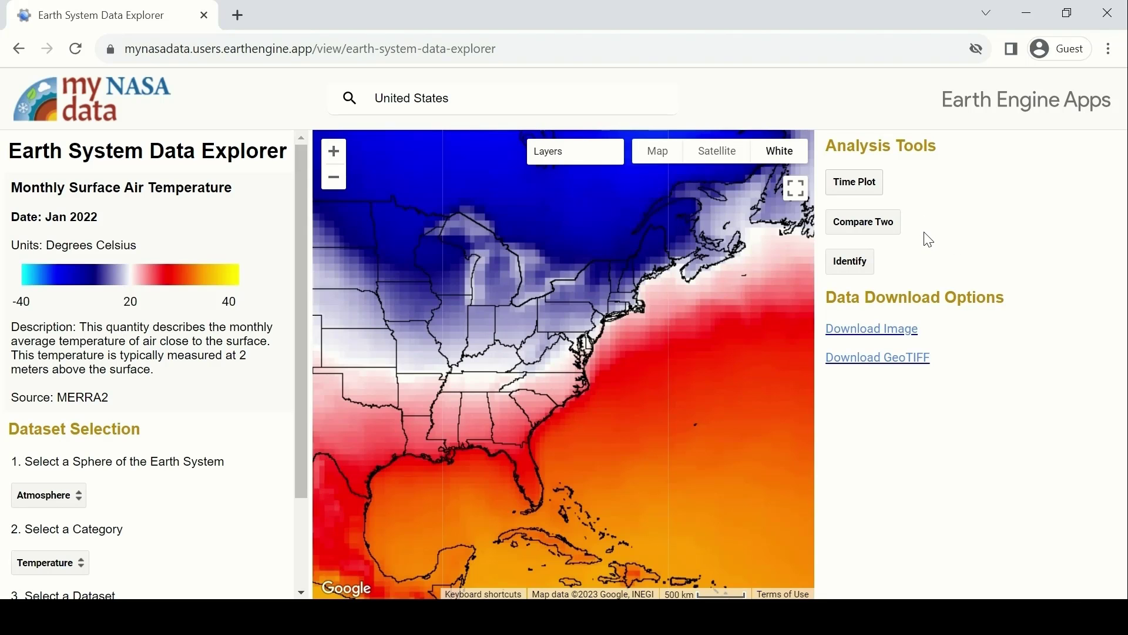
click(884, 224)
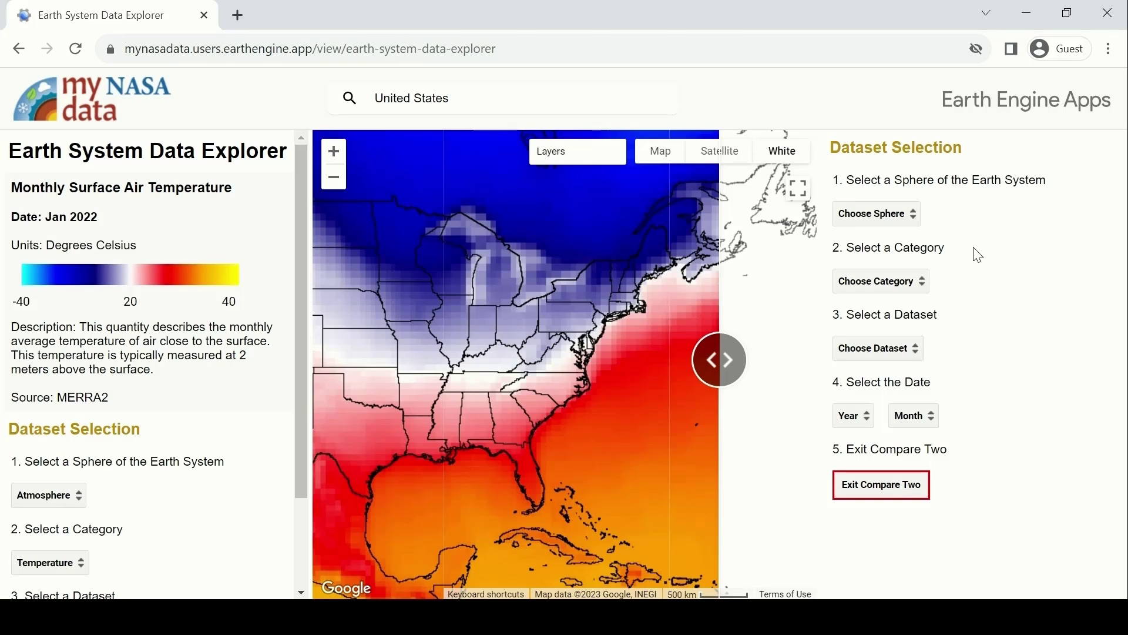
- For the second comparison map, choose the Atmosphere sphere, the Temperature category and the Monthly Surface Air Temperature dataset
click(903, 222)
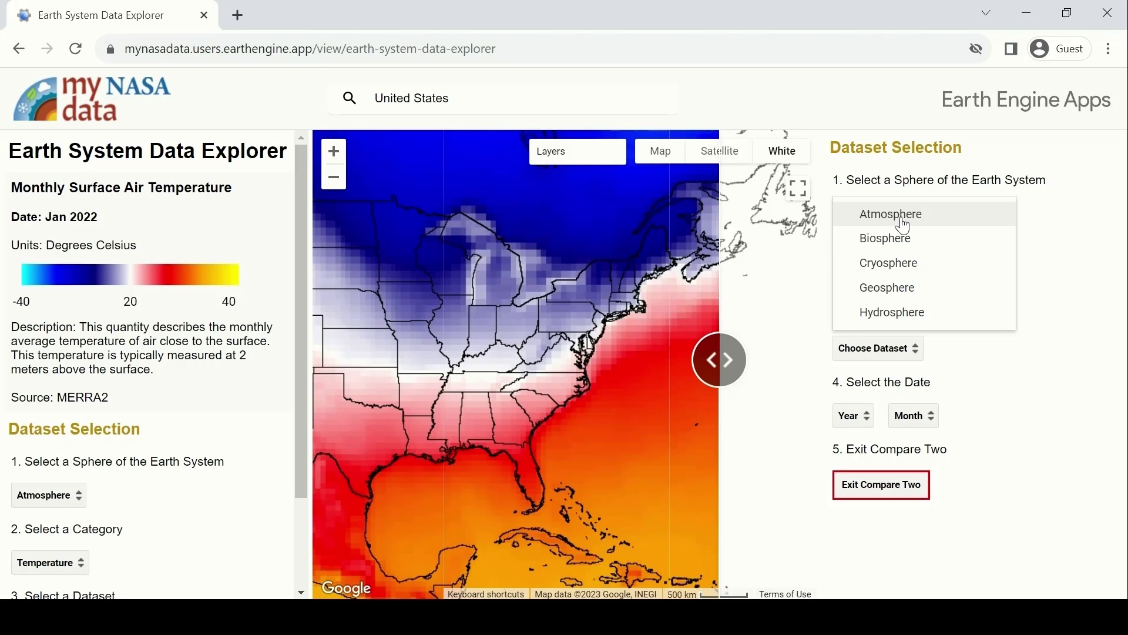
click(904, 226)
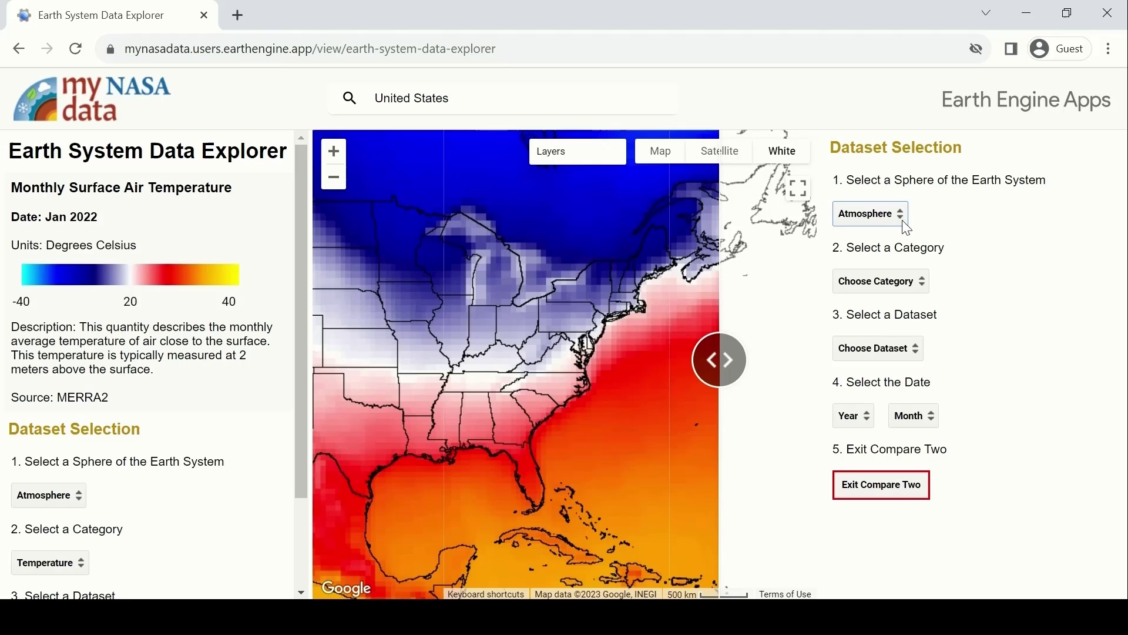
click(917, 294)
click(910, 355)
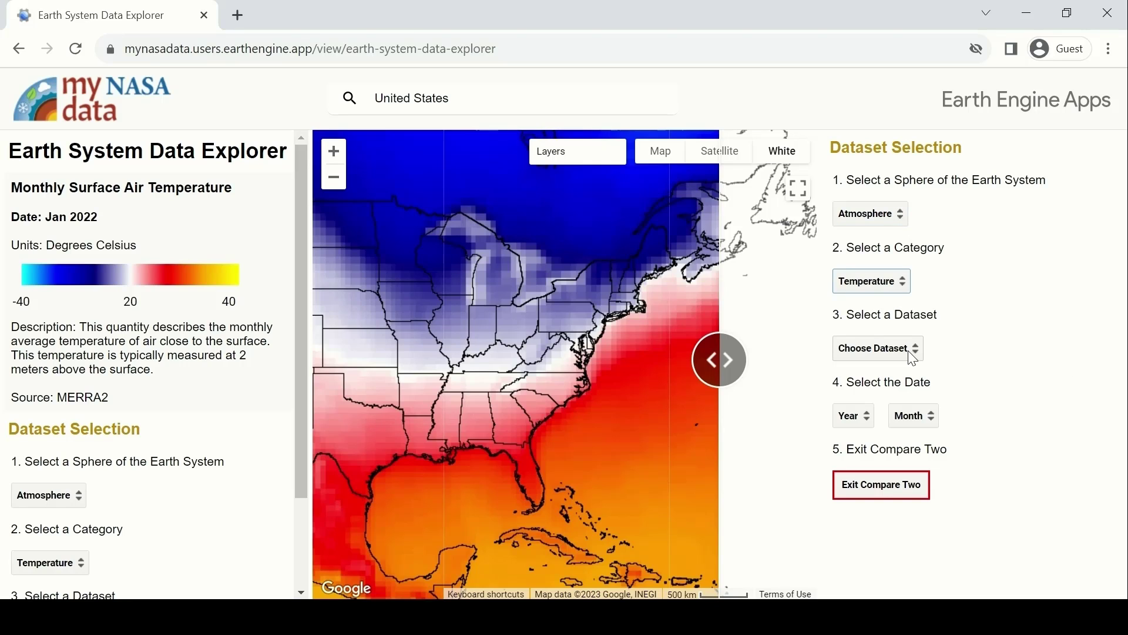
click(879, 359)
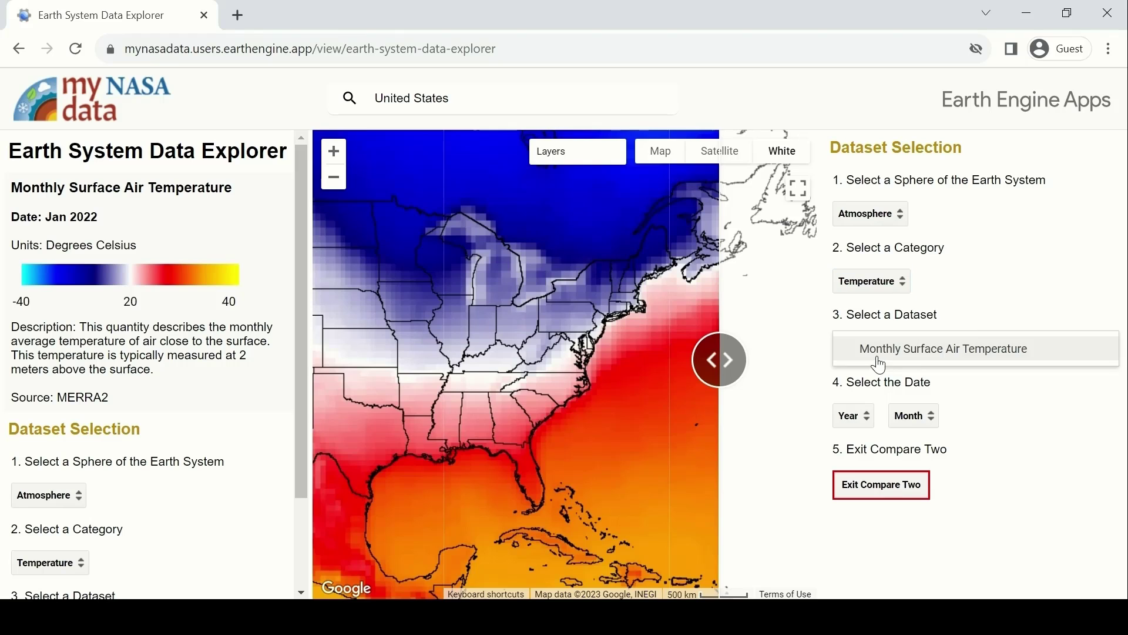
click(879, 361)
- Set the date of the second comparison dataset to June 2022
click(855, 419)
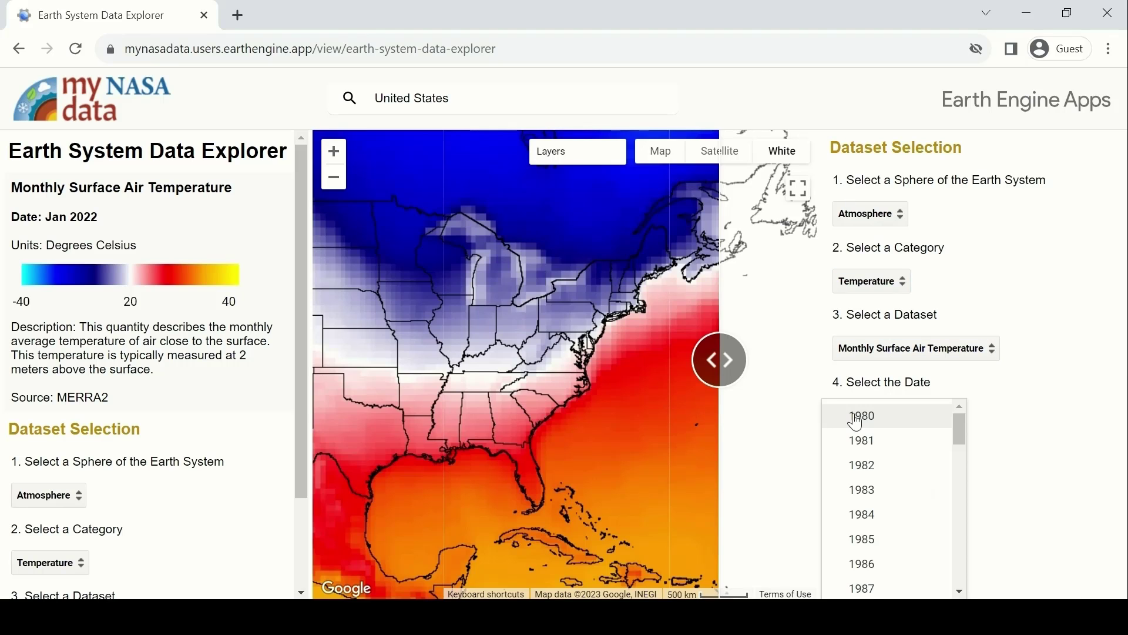
scroll(894, 496, down, 15)
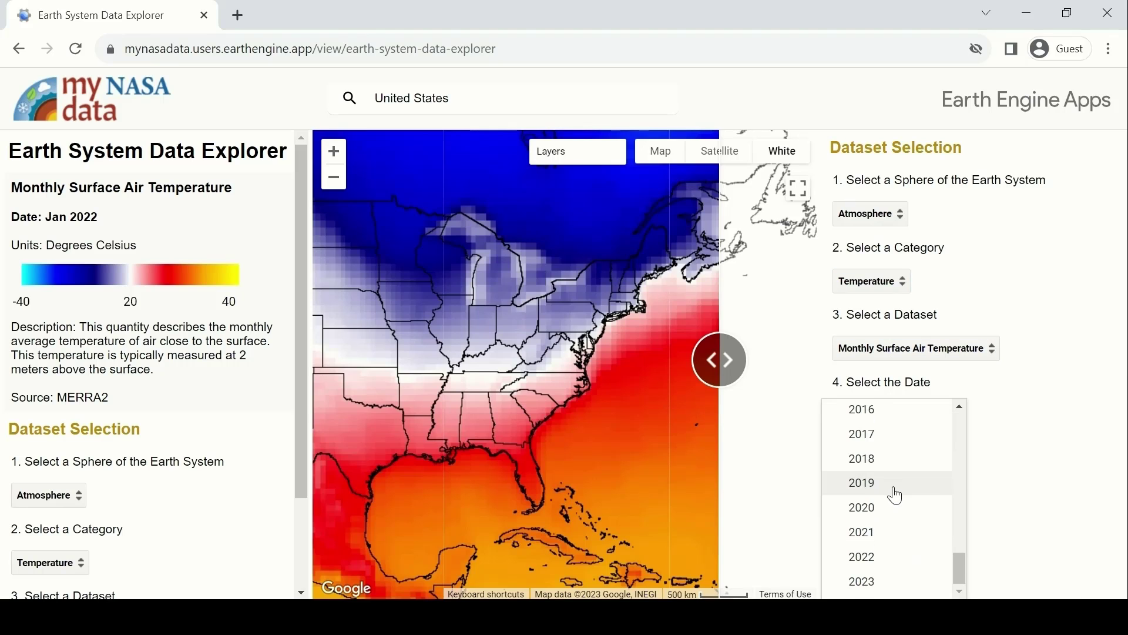
click(864, 556)
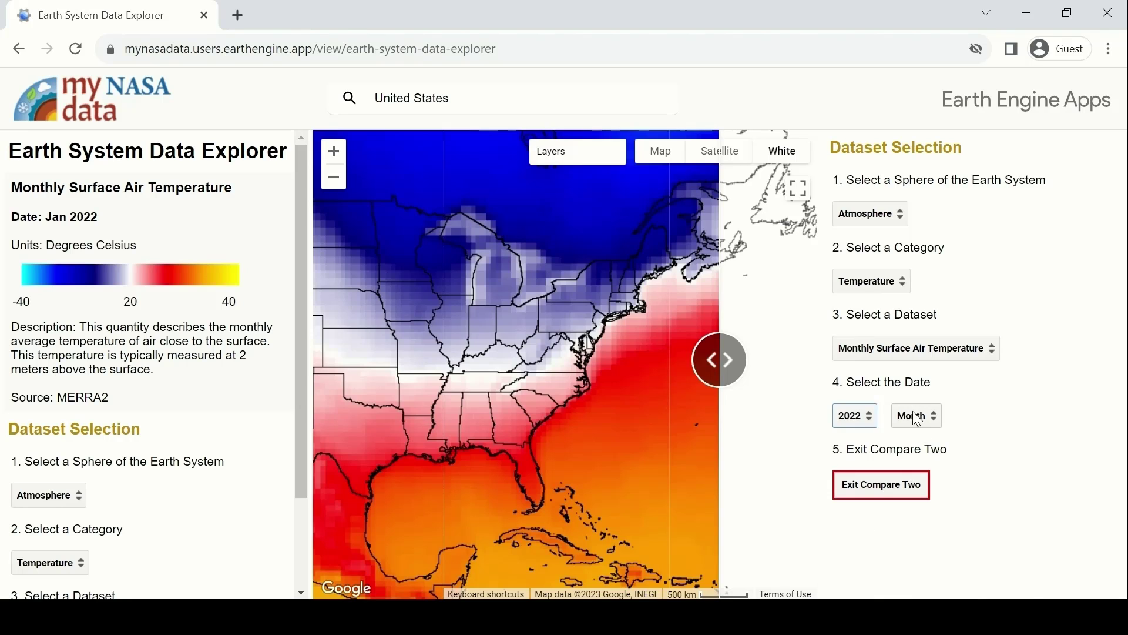
click(916, 419)
click(921, 539)
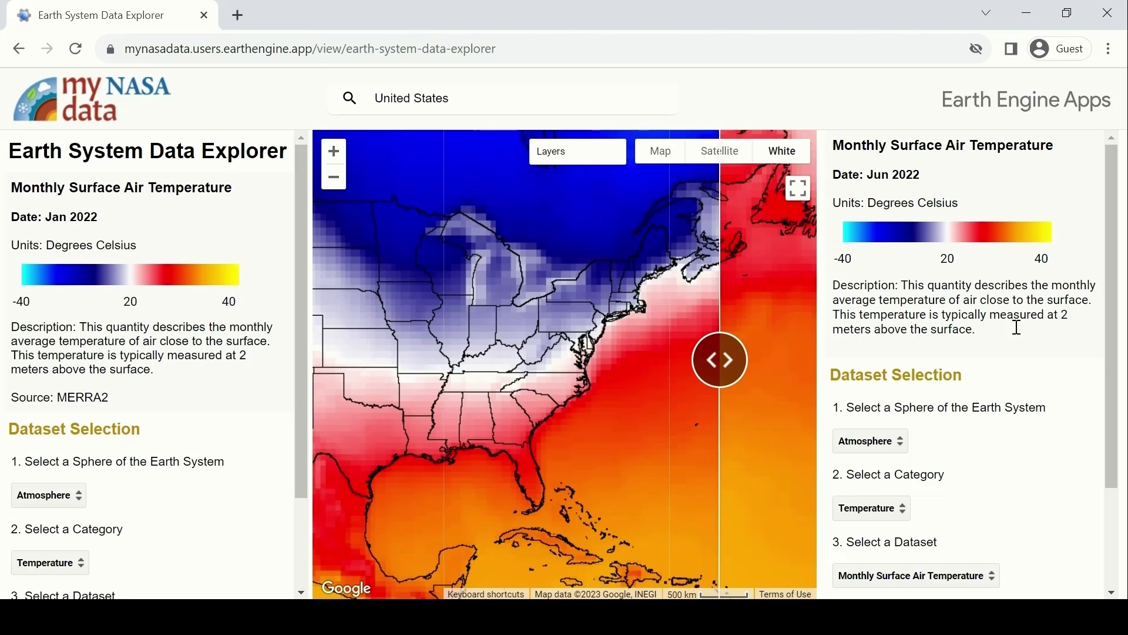
- Sweep the comparison divider across the eastern United States to compare the January and June 2022 temperature maps, and exit Compare Two
drag(721, 368, 330, 368)
drag(667, 371, 410, 372)
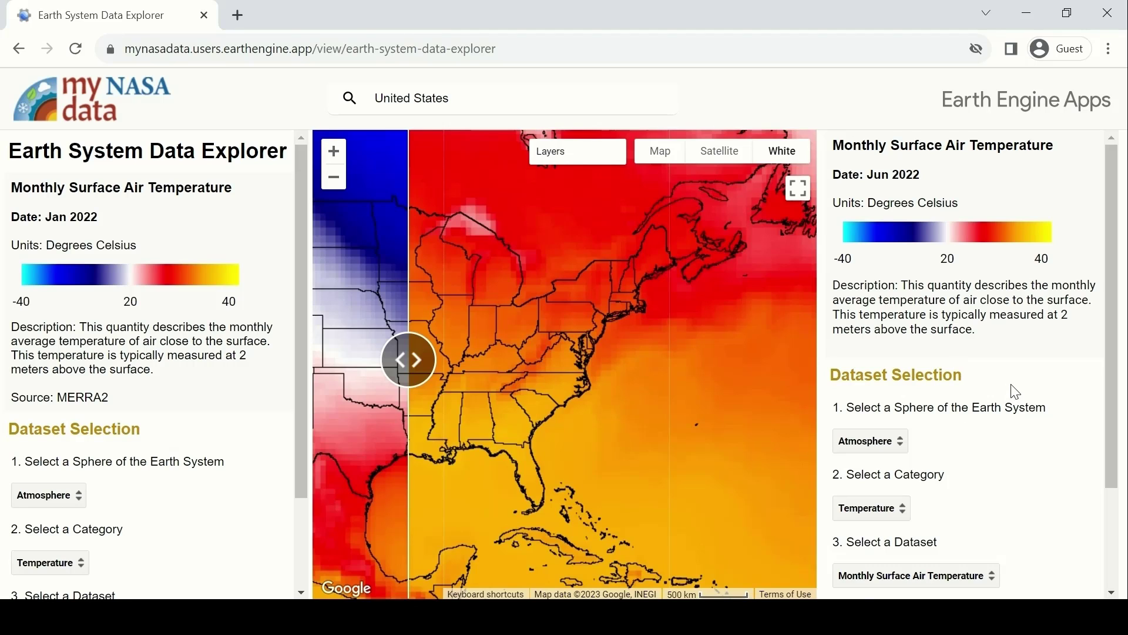
scroll(1015, 390, down, 2)
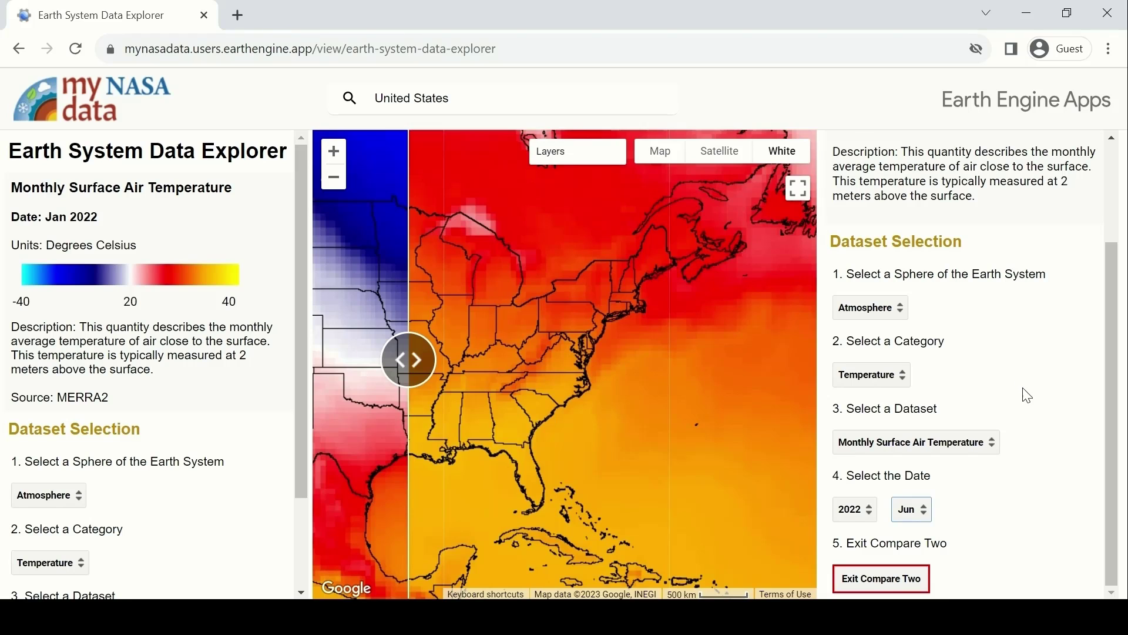
click(879, 580)
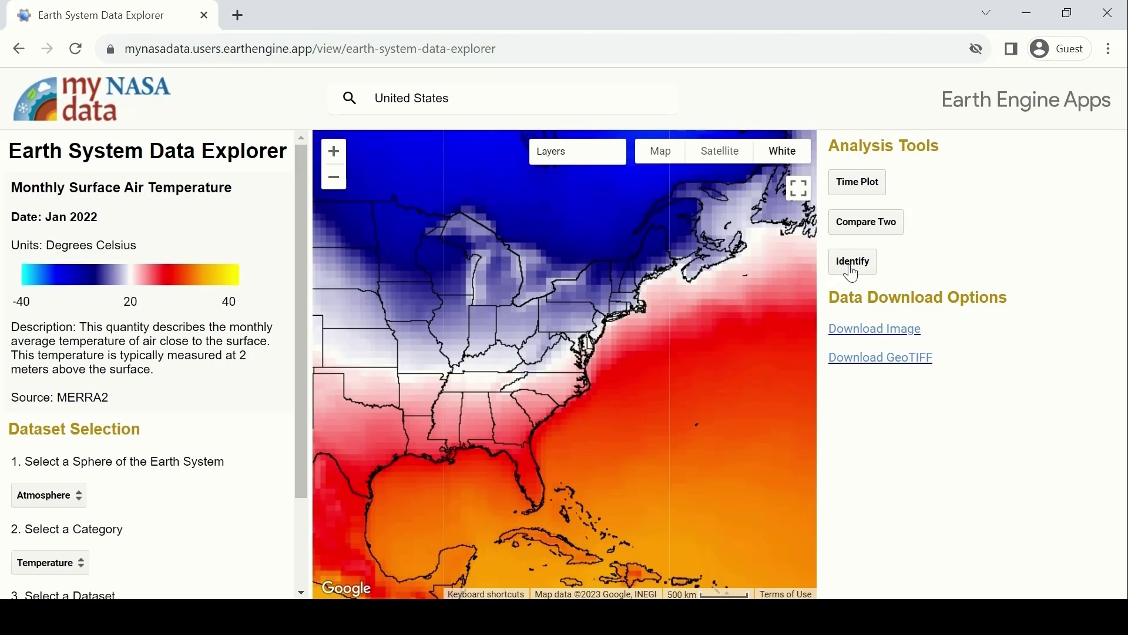
- Identify the temperatures off the Virginia coast (about 38.0, -72.8), in Virginia (37.5, -78.0) and in the open Atlantic (36.5, -61.7), and exit Identify
click(853, 272)
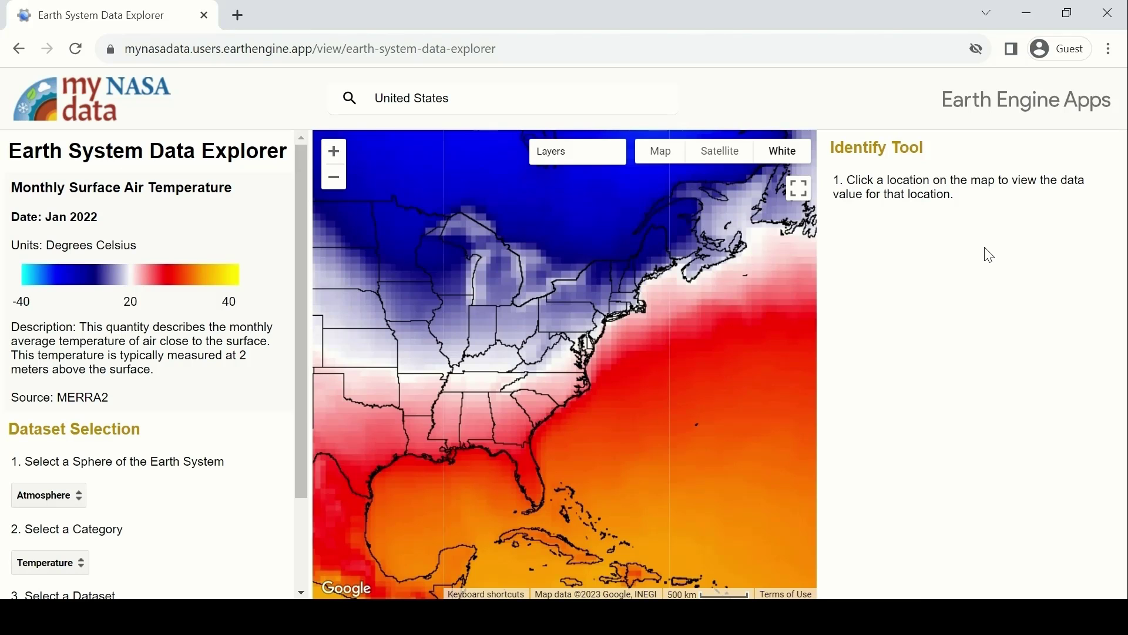
click(617, 355)
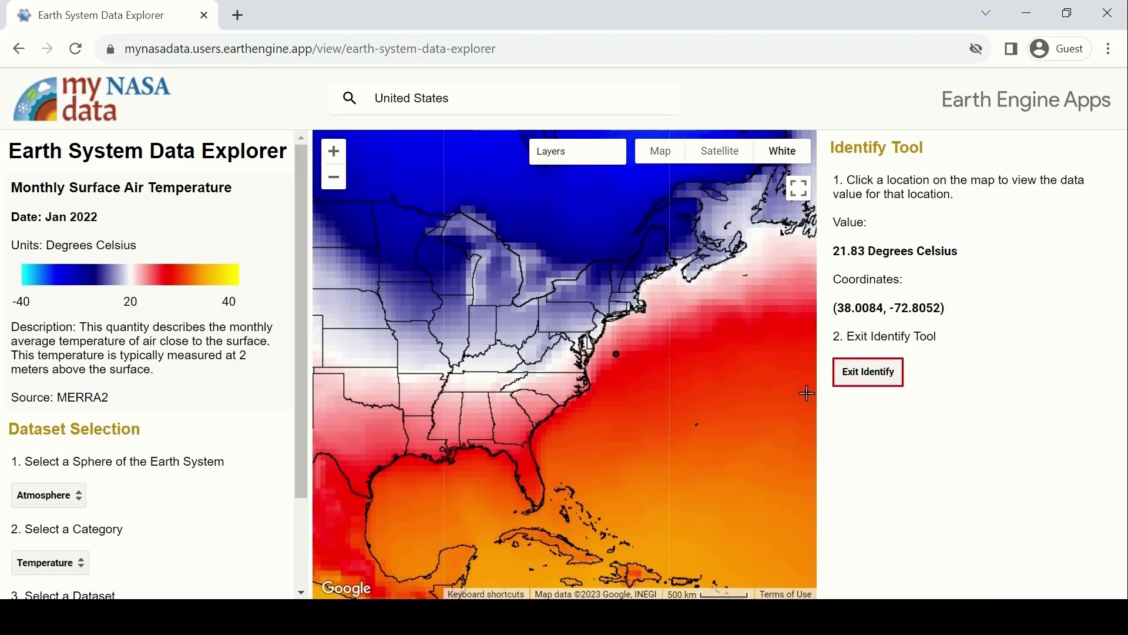
click(565, 360)
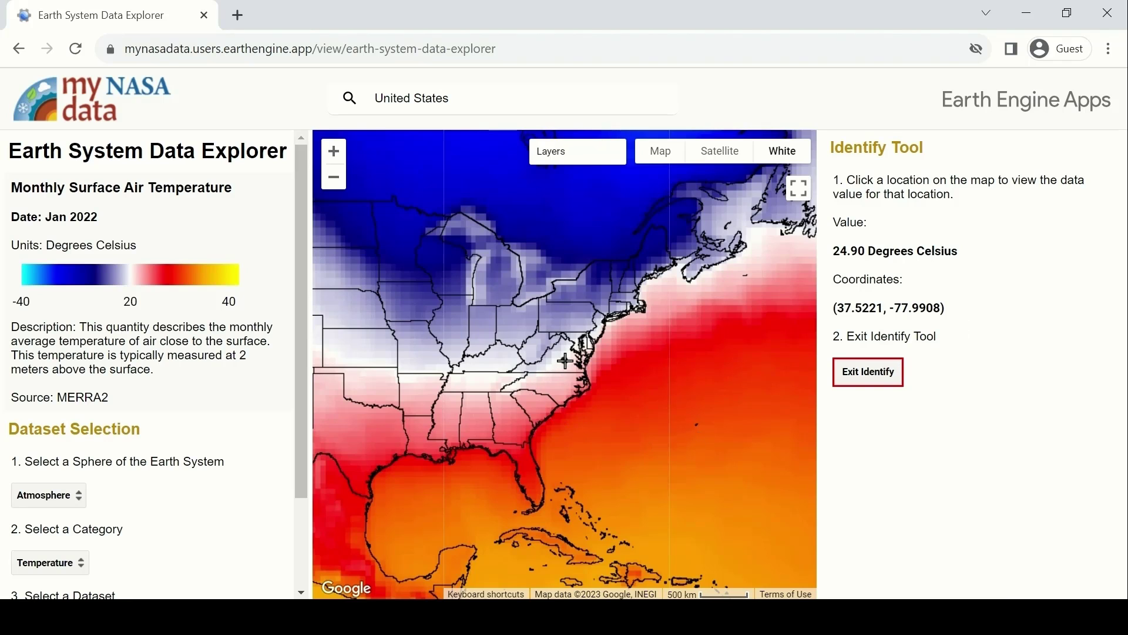
click(729, 373)
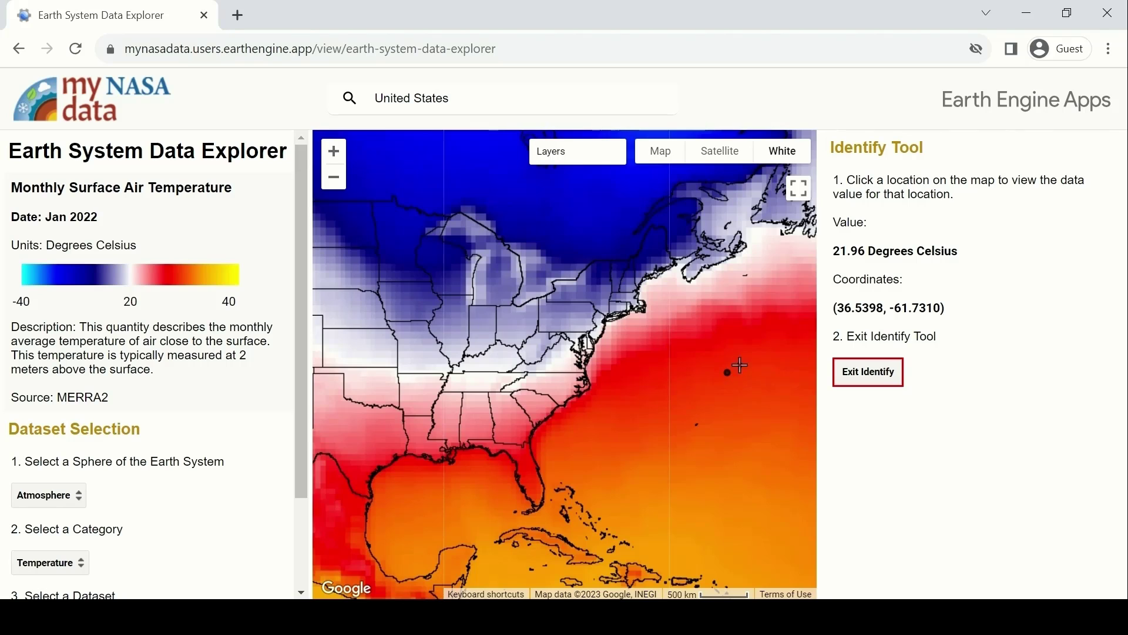
click(863, 385)
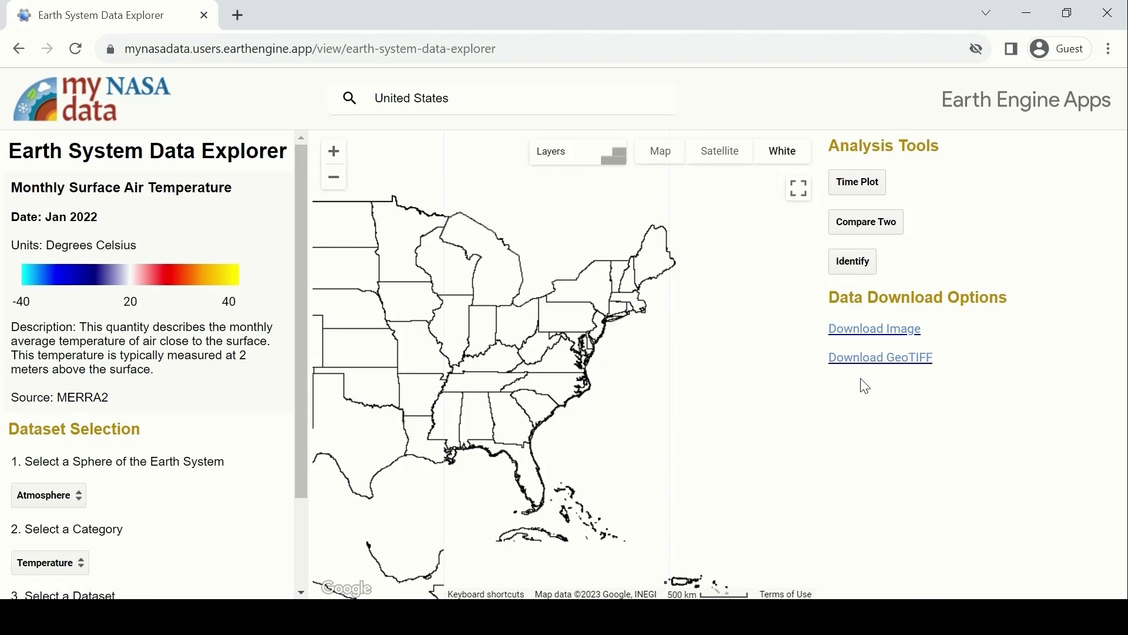